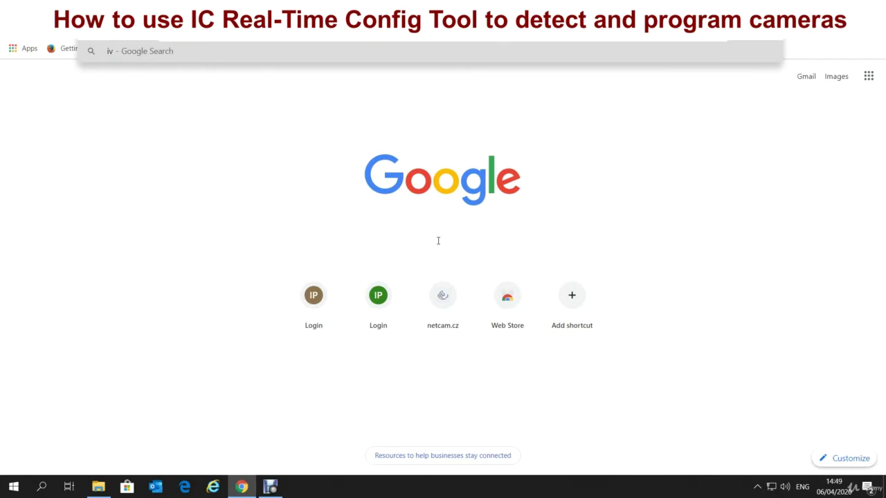
Search the web for "ic real time config tool", open the IC Plus "IC Realtime Support & Downloads" page and dismiss its chat prompt.
{"action": "key", "text": "BackSpace"}
{"action": "type", "text": "c real time co"}
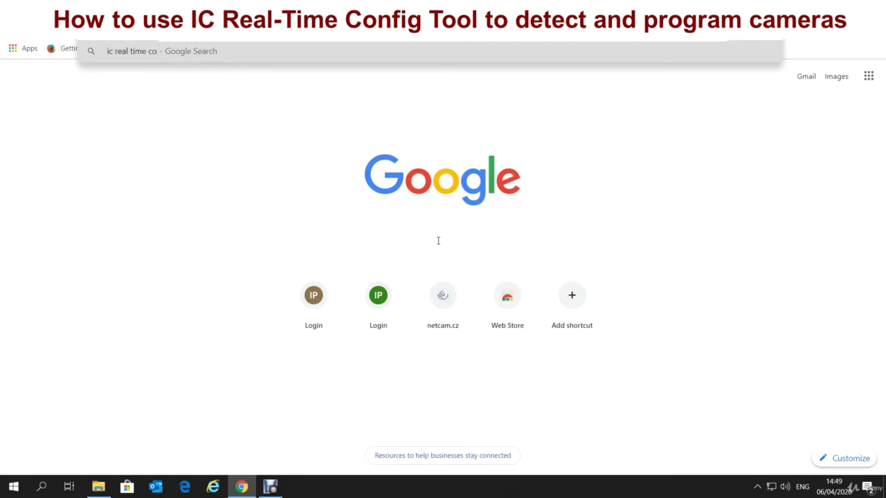
{"action": "type", "text": "nfig tool"}
{"action": "key", "text": "Return"}
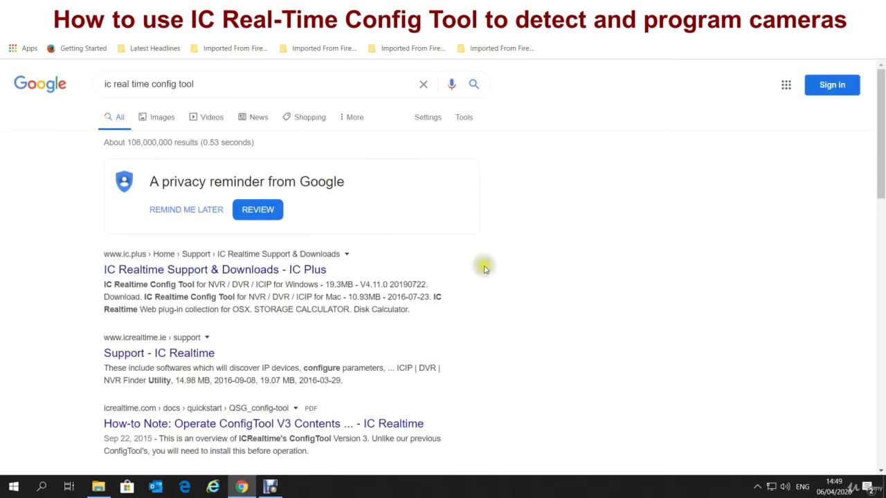
{"action": "left_click", "coordinate": [300, 275]}
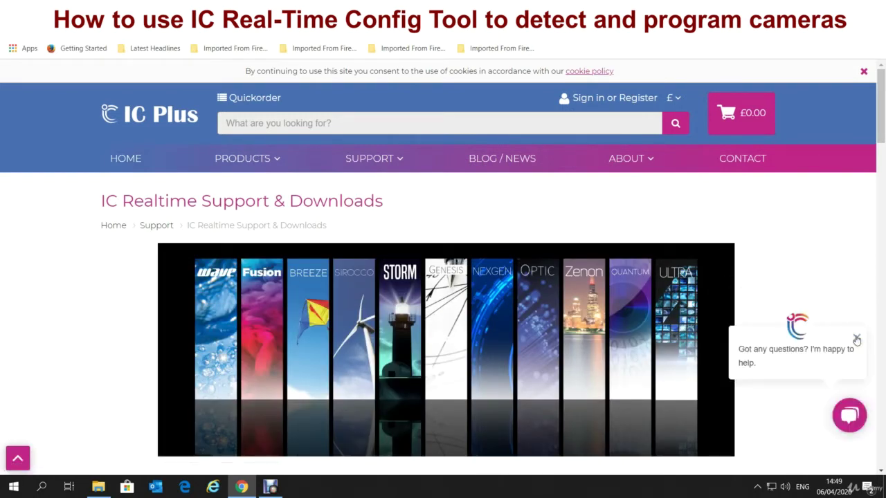
{"action": "left_click", "coordinate": [853, 337]}
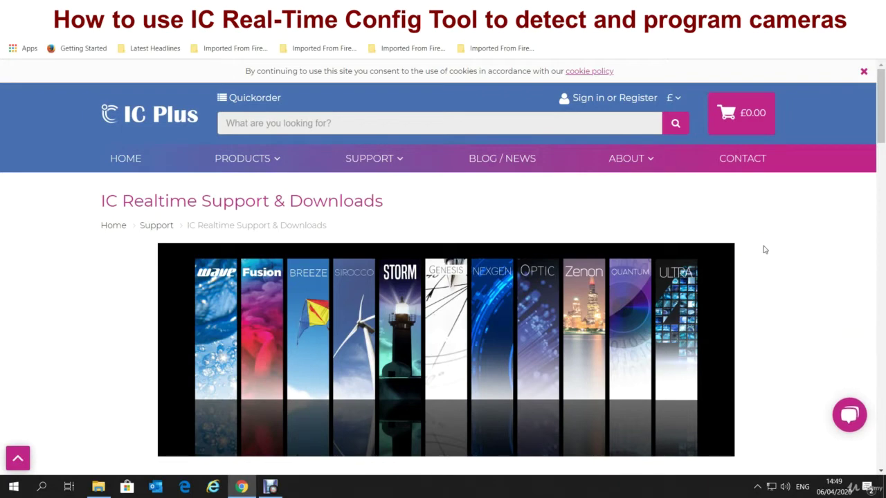
Download the zipped IC Realtime Config Tool for NVR / DVR / ICIP for Windows, V4.11.0 20190722, from the Desktop Utility Apps section.
{"action": "scroll", "coordinate": [765, 250], "scroll_direction": "down", "scroll_amount": 4}
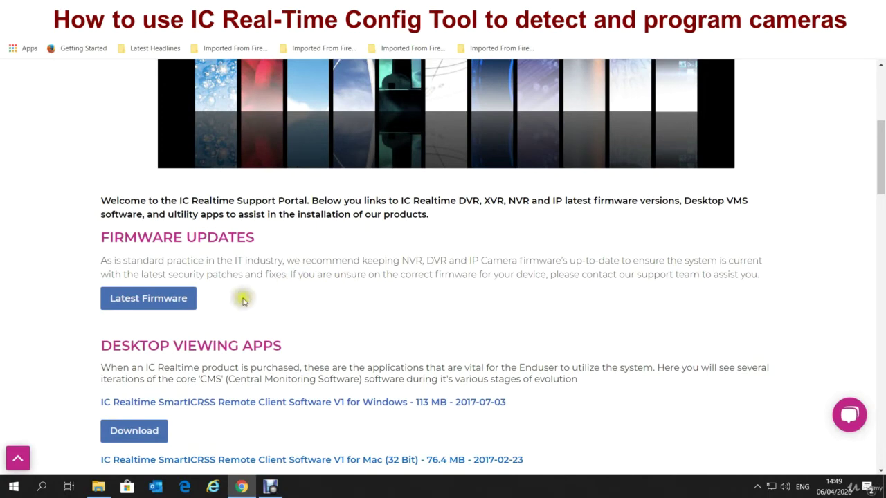
{"action": "scroll", "coordinate": [242, 297], "scroll_direction": "down", "scroll_amount": 3}
{"action": "scroll", "coordinate": [574, 260], "scroll_direction": "down", "scroll_amount": 4}
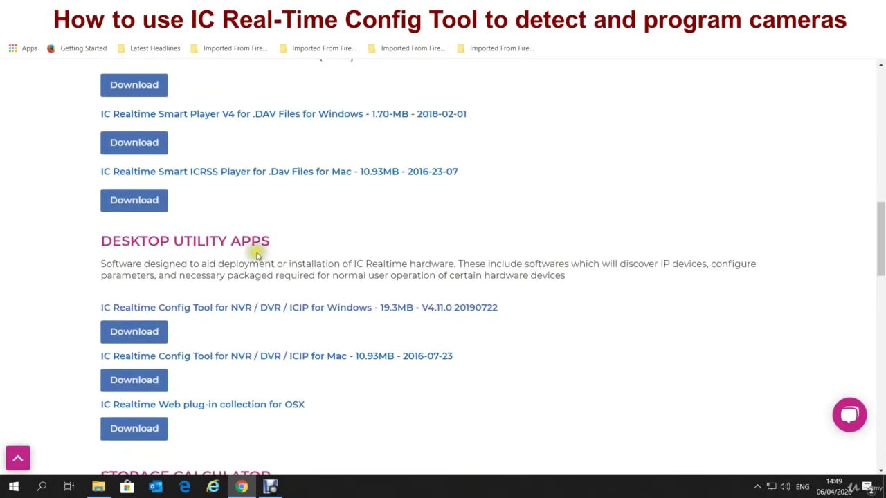
{"action": "scroll", "coordinate": [380, 225], "scroll_direction": "up", "scroll_amount": 3}
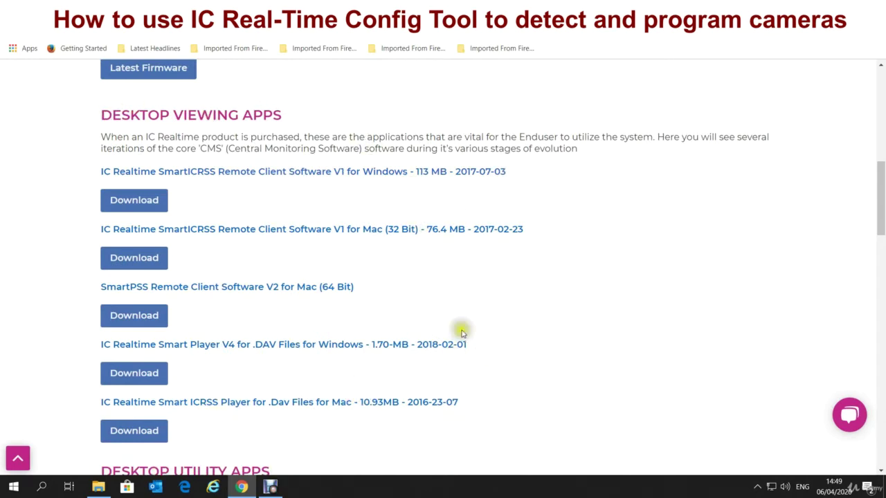
{"action": "scroll", "coordinate": [486, 308], "scroll_direction": "down", "scroll_amount": 2}
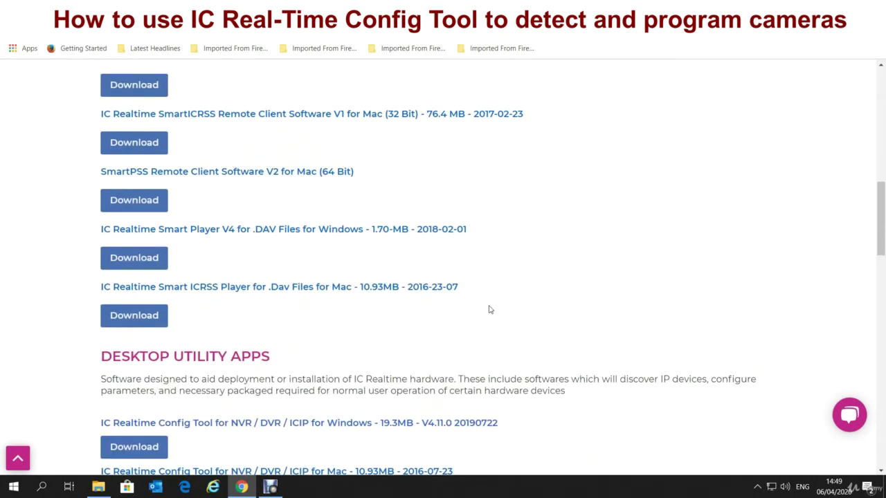
{"action": "scroll", "coordinate": [488, 304], "scroll_direction": "down", "scroll_amount": 1}
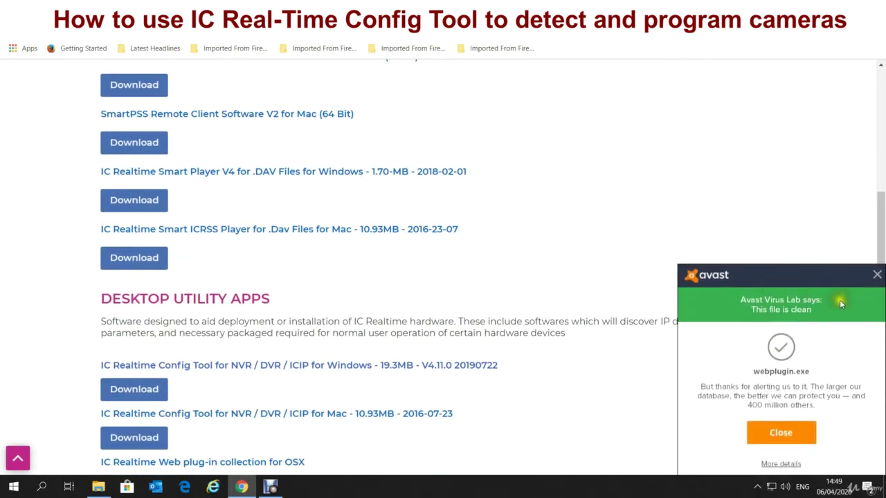
{"action": "left_click", "coordinate": [877, 277]}
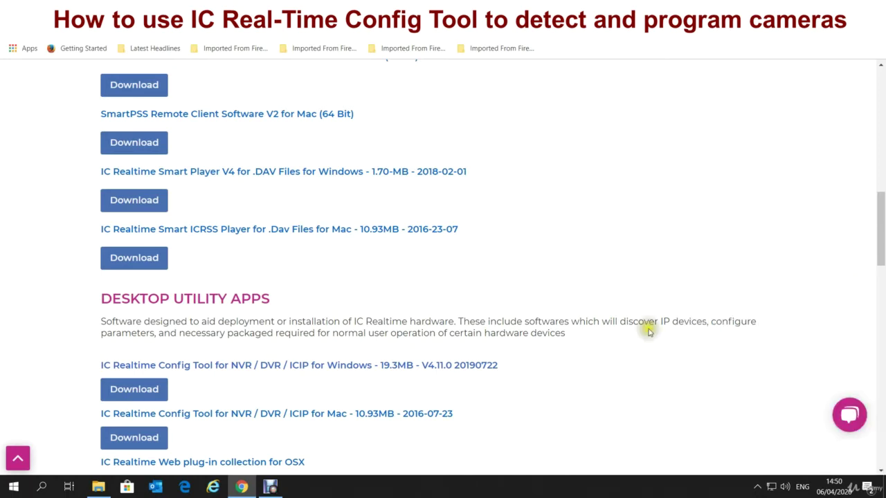
{"action": "scroll", "coordinate": [400, 318], "scroll_direction": "down", "scroll_amount": 2}
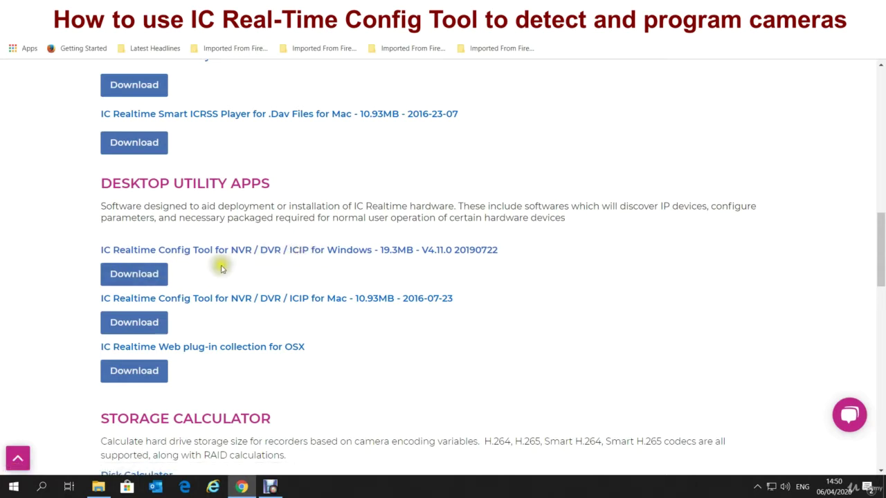
{"action": "left_click", "coordinate": [141, 275]}
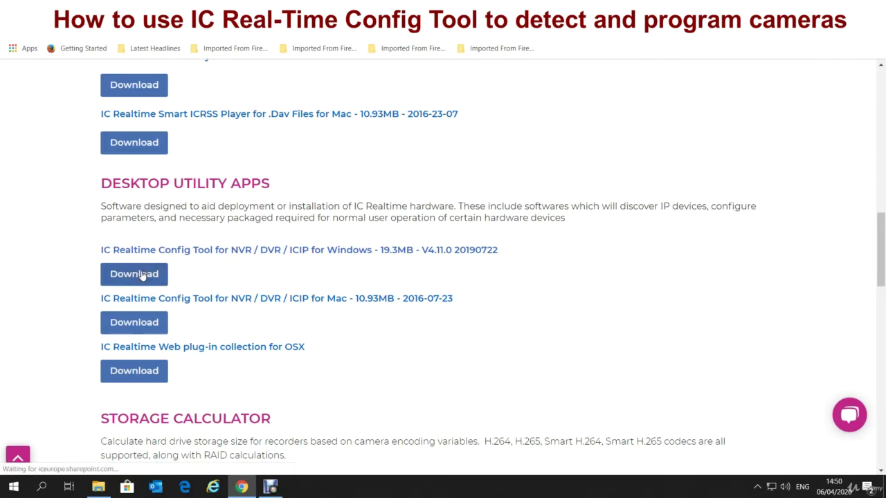
{"action": "left_click", "coordinate": [396, 278]}
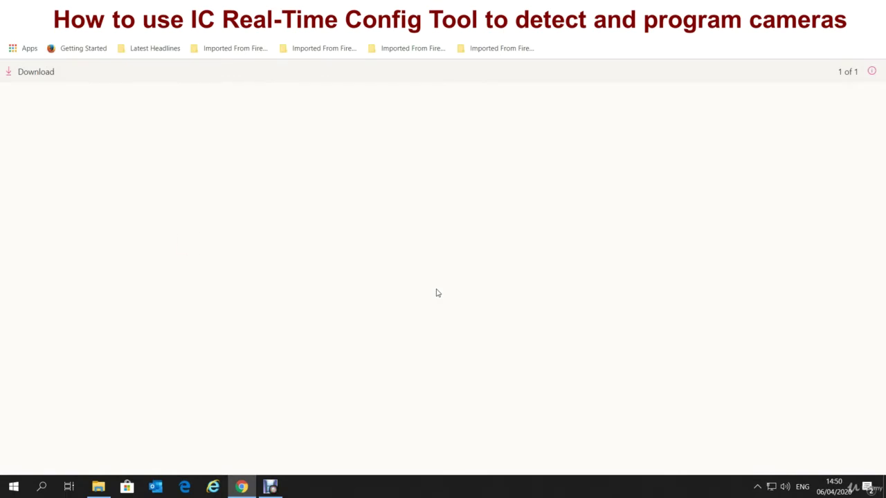
{"action": "left_click", "coordinate": [31, 73]}
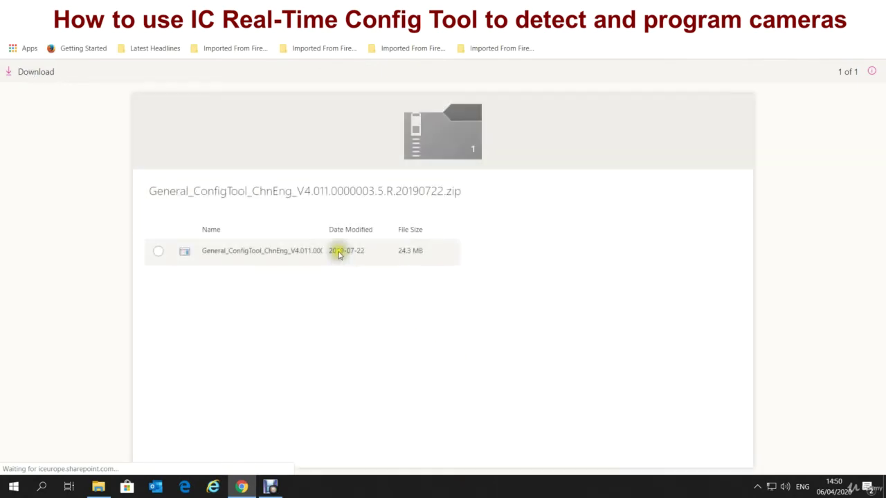
{"action": "left_click", "coordinate": [339, 254]}
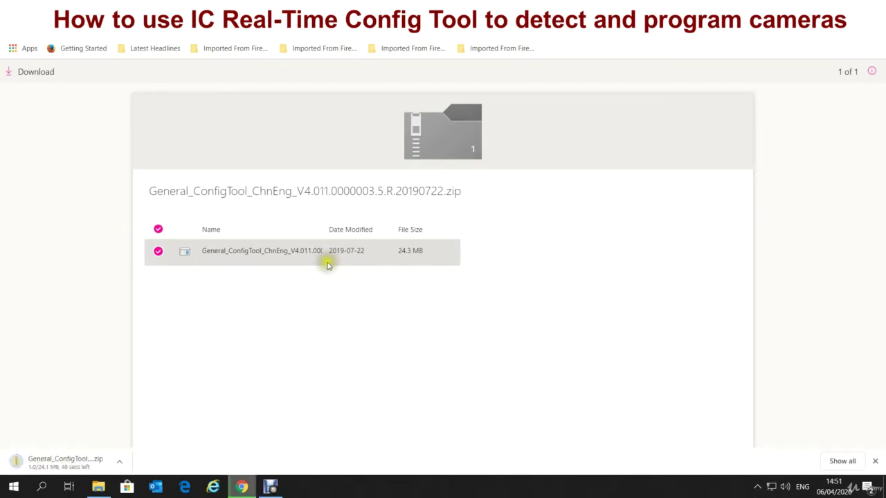
{"action": "left_click", "coordinate": [51, 463]}
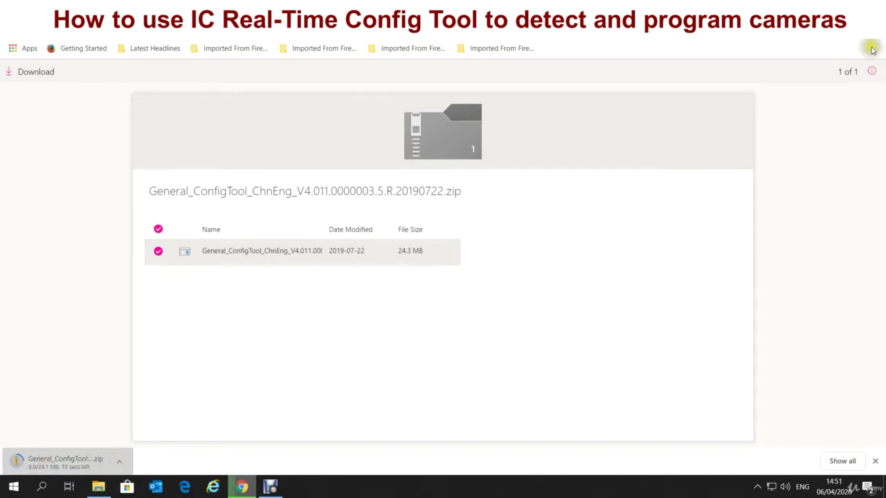
Restore the maximized browser window, widen it to about half the screen and reposition it so the desktop stays accessible.
{"action": "left_click", "coordinate": [851, 14]}
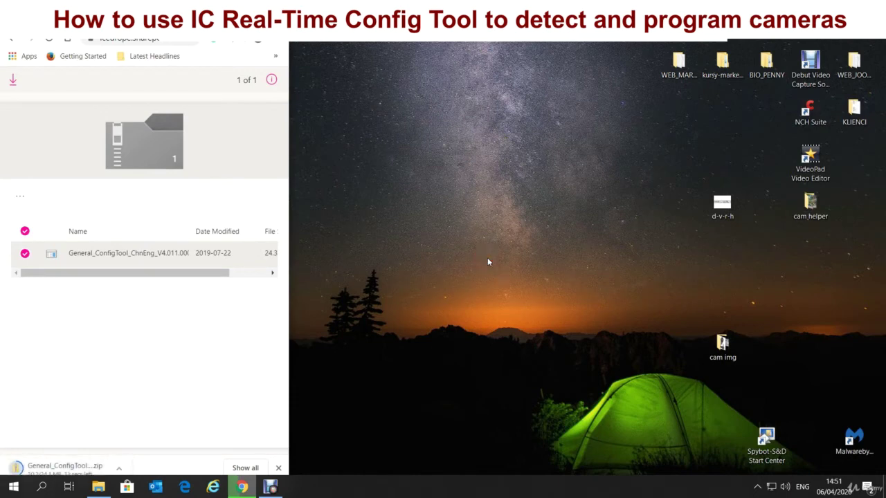
{"action": "left_click", "coordinate": [116, 462]}
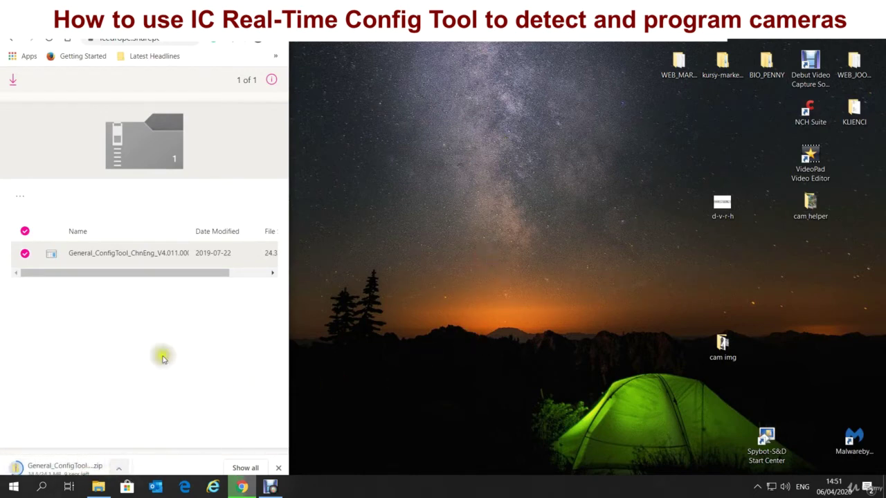
{"action": "left_click_drag", "start_coordinate": [290, 362], "coordinate": [442, 350]}
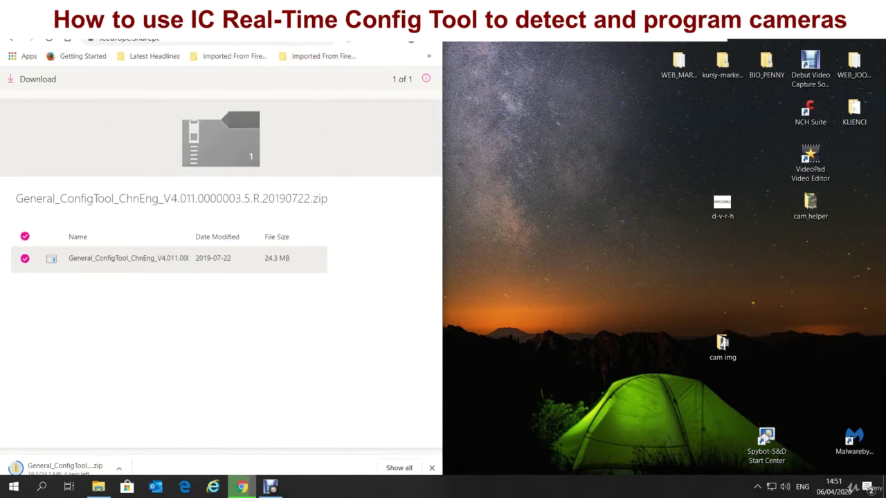
{"action": "left_click_drag", "start_coordinate": [208, 21], "coordinate": [296, 19]}
Show the downloaded General_ConfigTool zip in its folder and move the file onto the desktop.
{"action": "left_click", "coordinate": [207, 443]}
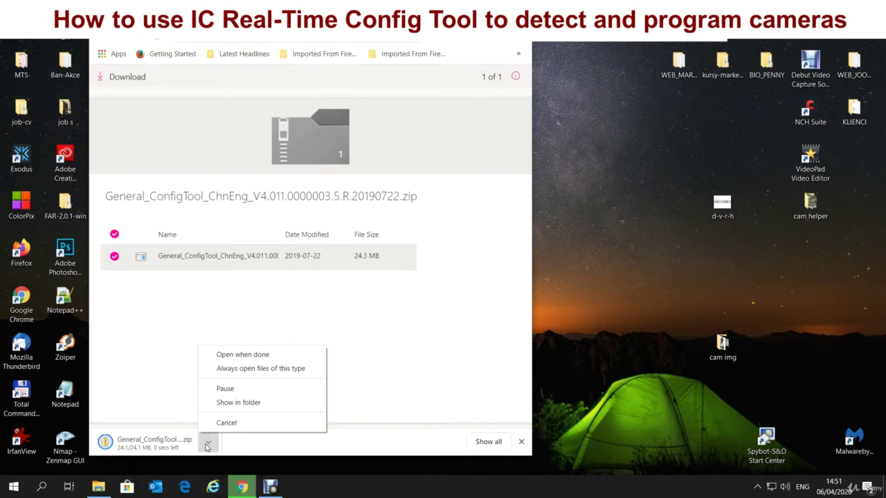
{"action": "left_click", "coordinate": [253, 401]}
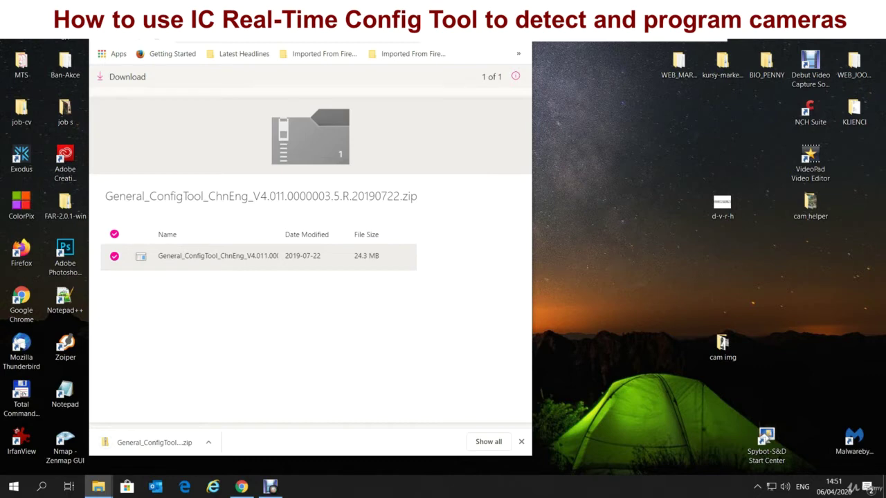
{"action": "left_click_drag", "start_coordinate": [154, 442], "coordinate": [596, 232]}
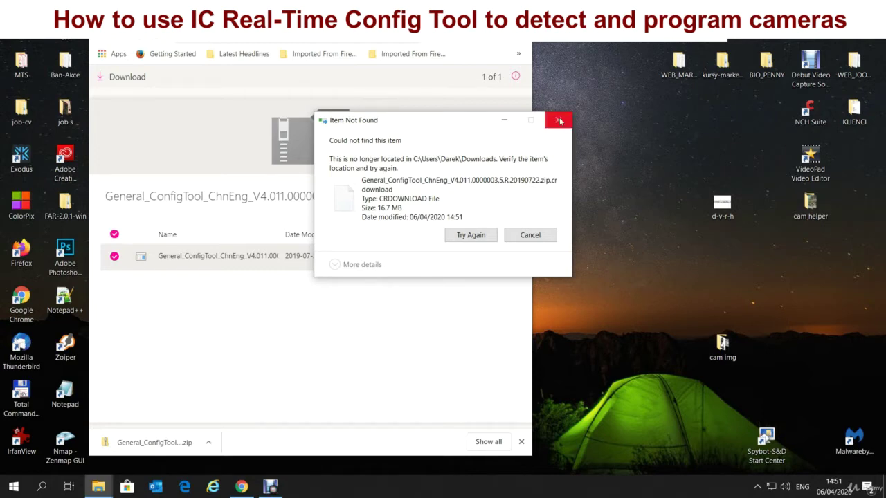
{"action": "left_click", "coordinate": [477, 236]}
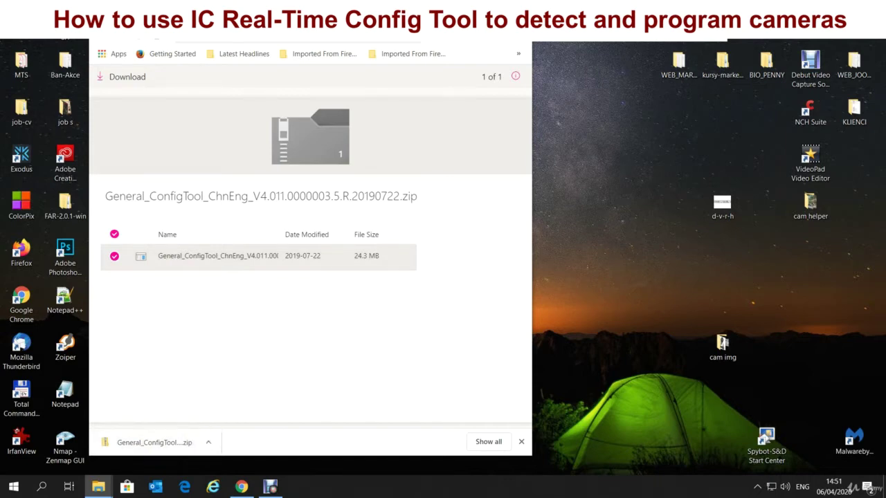
{"action": "left_click_drag", "start_coordinate": [885, 166], "coordinate": [620, 201]}
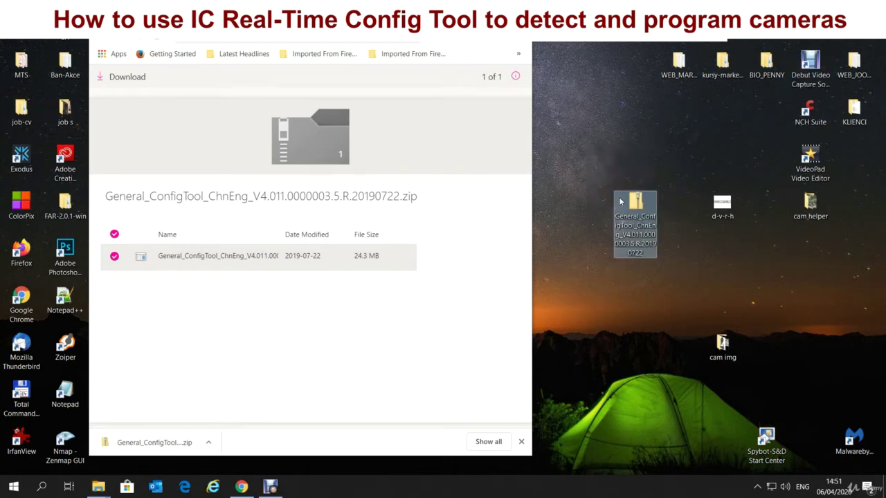
Extract the General_ConfigTool zip on the desktop into a folder of the same name.
{"action": "right_click", "coordinate": [644, 230]}
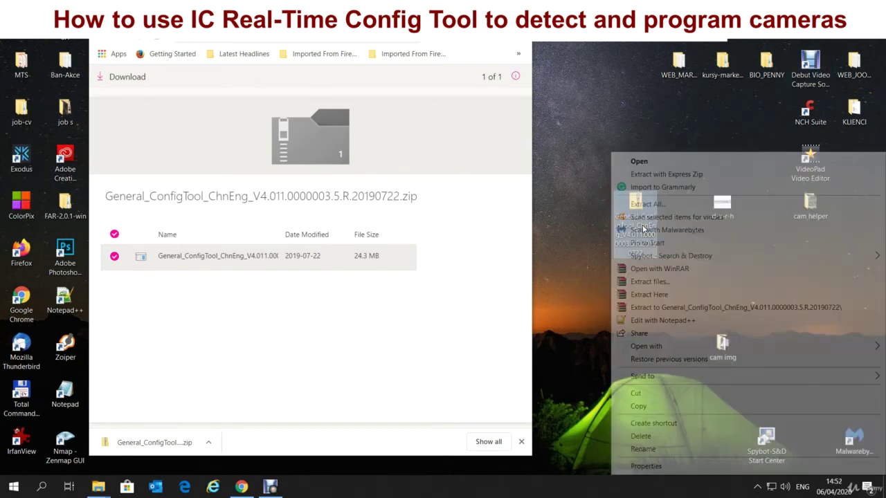
{"action": "left_click", "coordinate": [650, 204]}
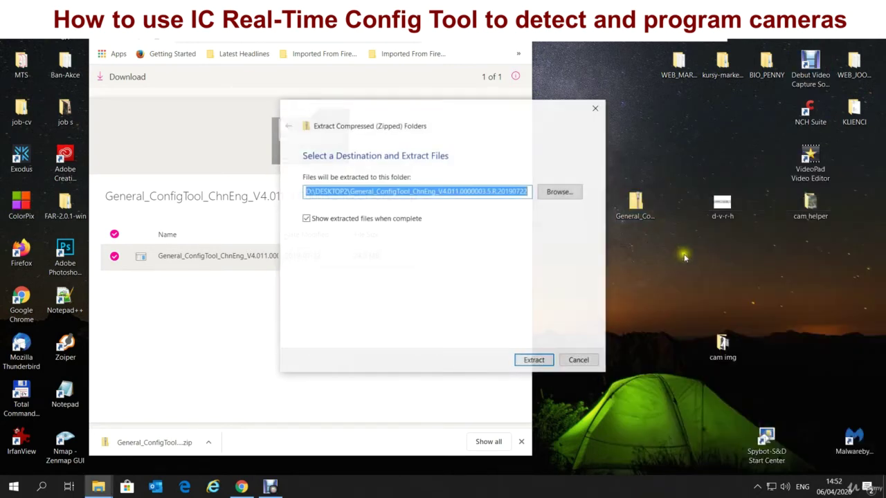
{"action": "left_click", "coordinate": [528, 361]}
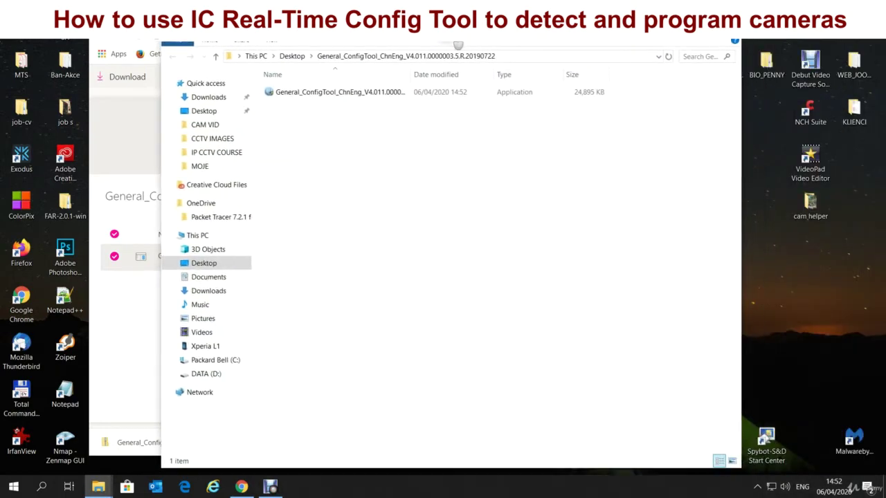
Run the extracted General_ConfigTool application and choose English as the installer language.
{"action": "left_click", "coordinate": [351, 92]}
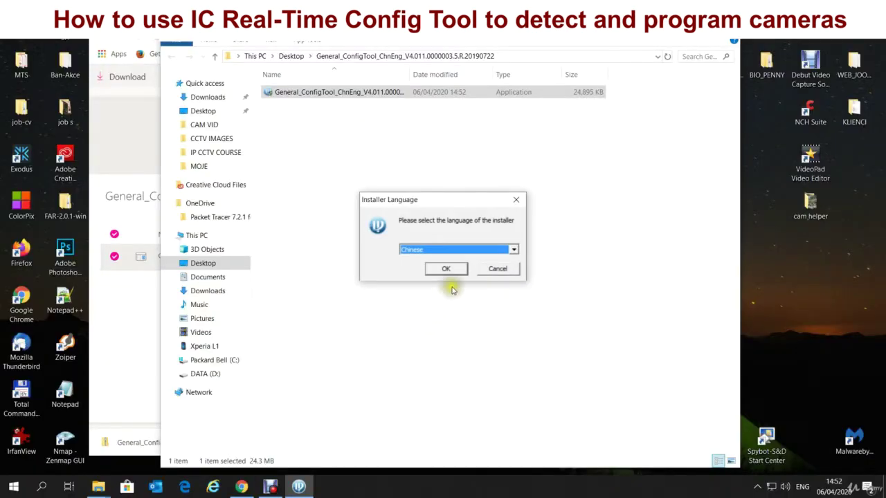
{"action": "left_click", "coordinate": [476, 251]}
{"action": "left_click", "coordinate": [457, 267]}
{"action": "left_click", "coordinate": [446, 271]}
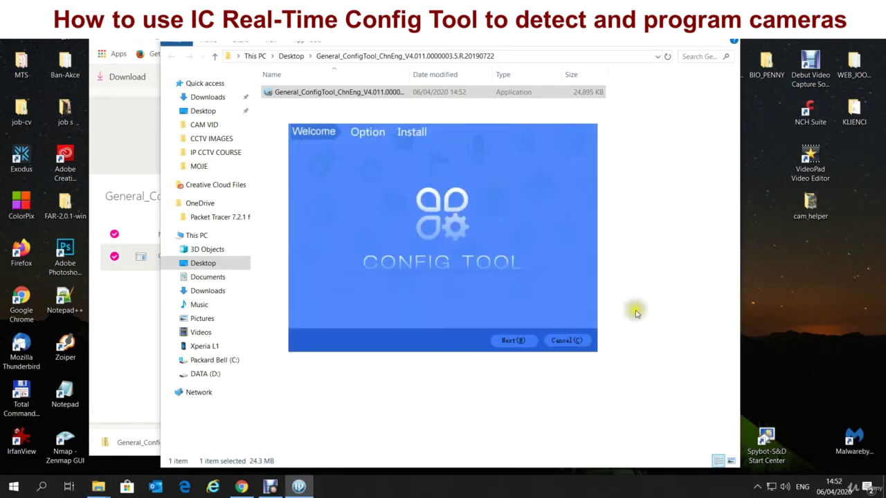
Accept the license agreement and install Config Tool into C:\Program Files (x86)\ConfigTool.
{"action": "left_click", "coordinate": [513, 340]}
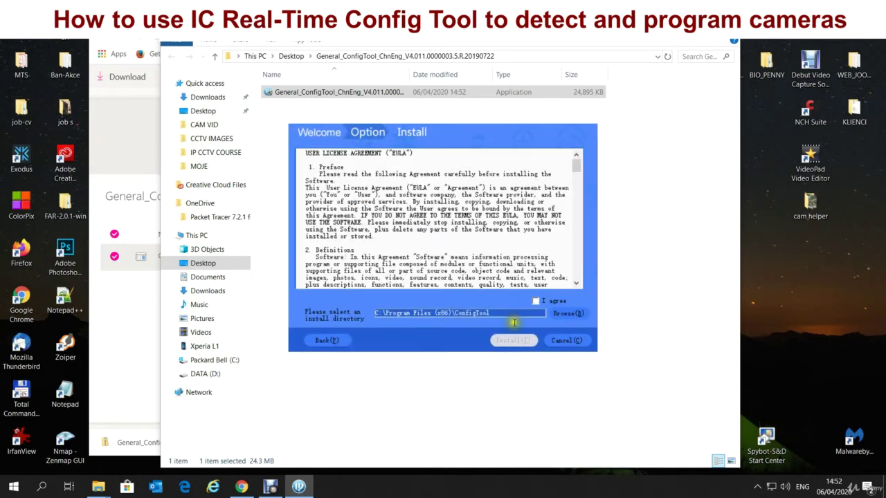
{"action": "left_click", "coordinate": [537, 302]}
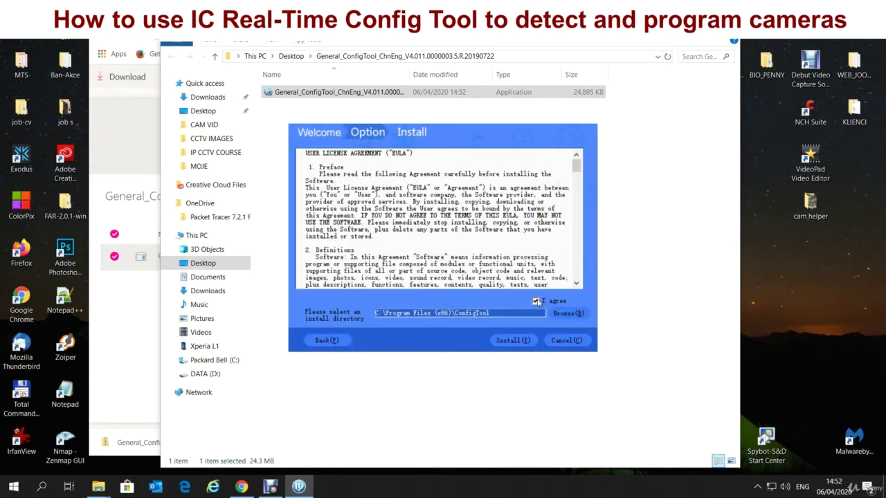
{"action": "left_click", "coordinate": [512, 340]}
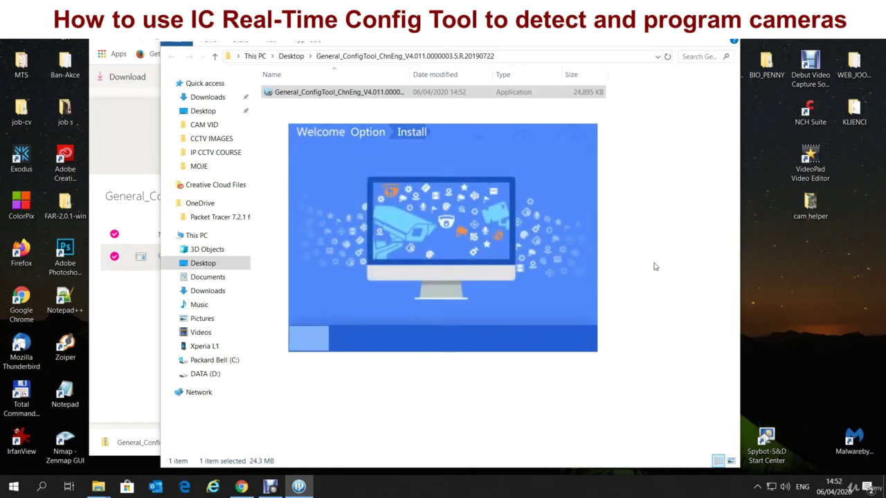
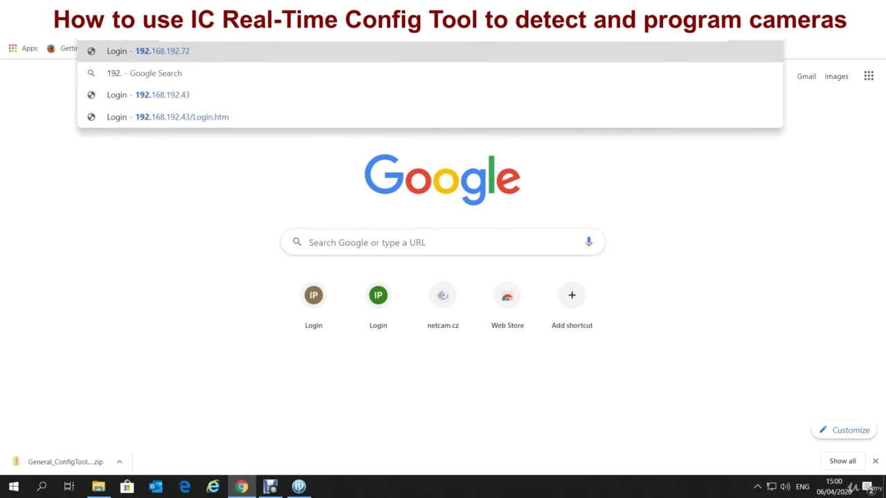
Open the camera's web page at 192.168.192.53 and log in as admin with the account password.
{"action": "type", "text": "."}
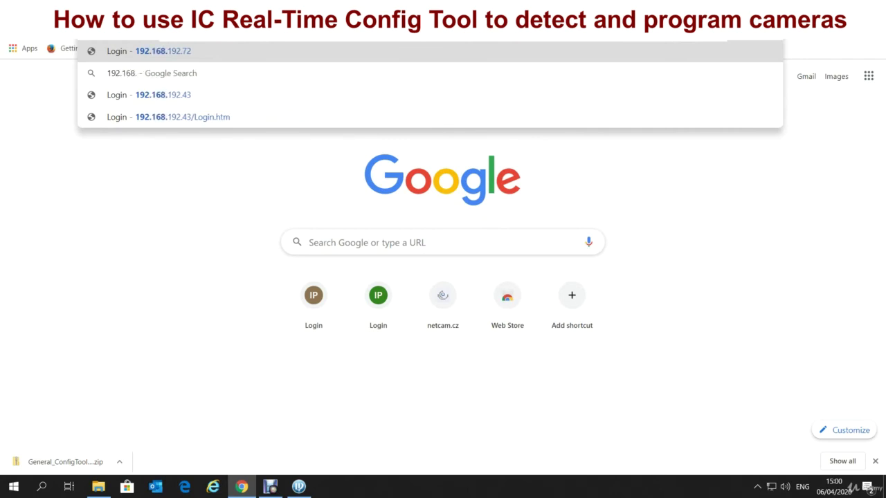
{"action": "type", "text": "192."}
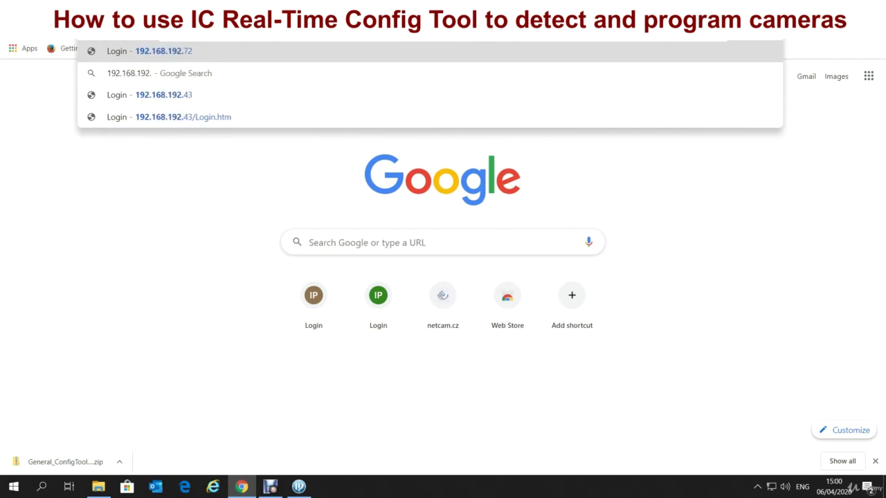
{"action": "type", "text": "53"}
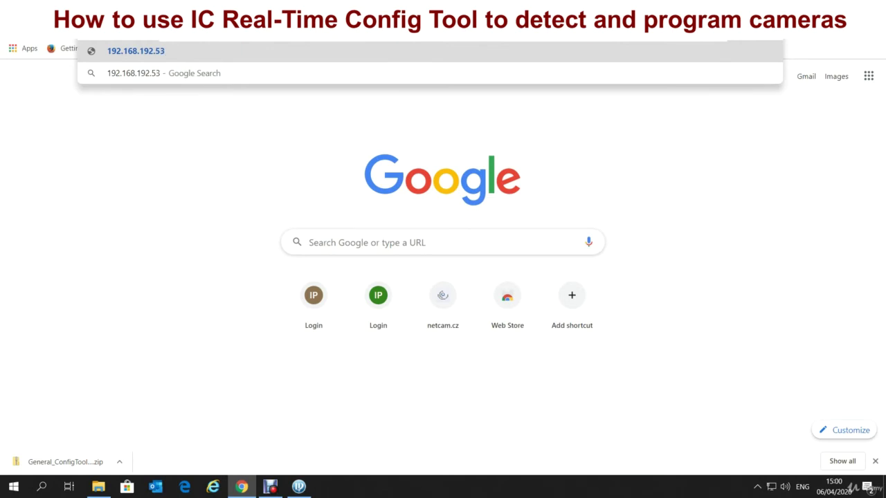
{"action": "left_click", "coordinate": [149, 53]}
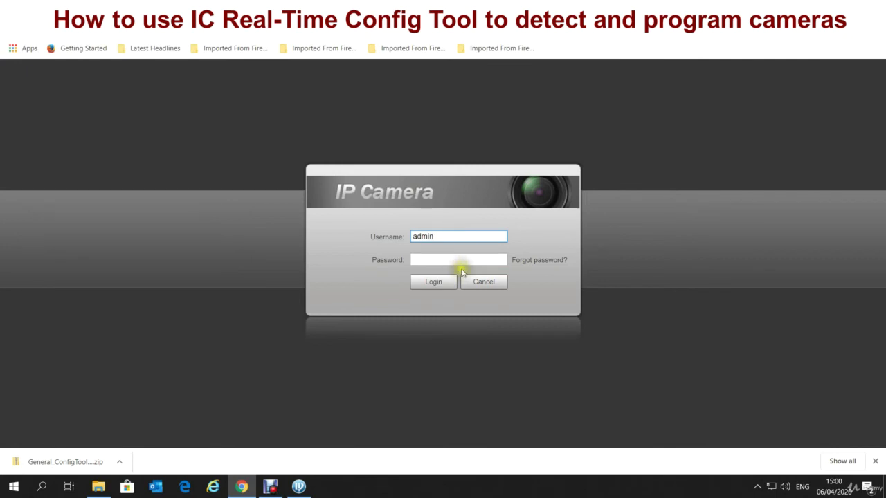
{"action": "left_click", "coordinate": [467, 261]}
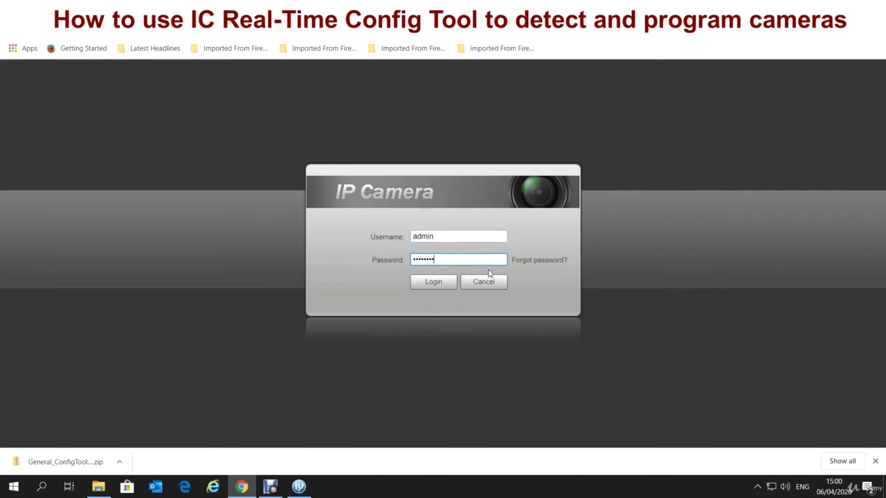
{"action": "left_click", "coordinate": [431, 282]}
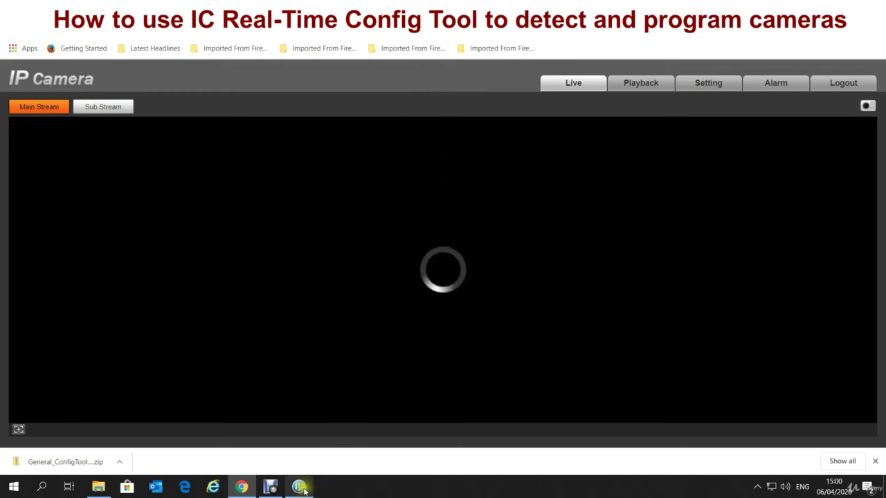
Switch to ConfigTool to check the detected camera's IP address, minimize it again and dismiss the browser's downloads bar.
{"action": "mouse_move", "coordinate": [299, 484]}
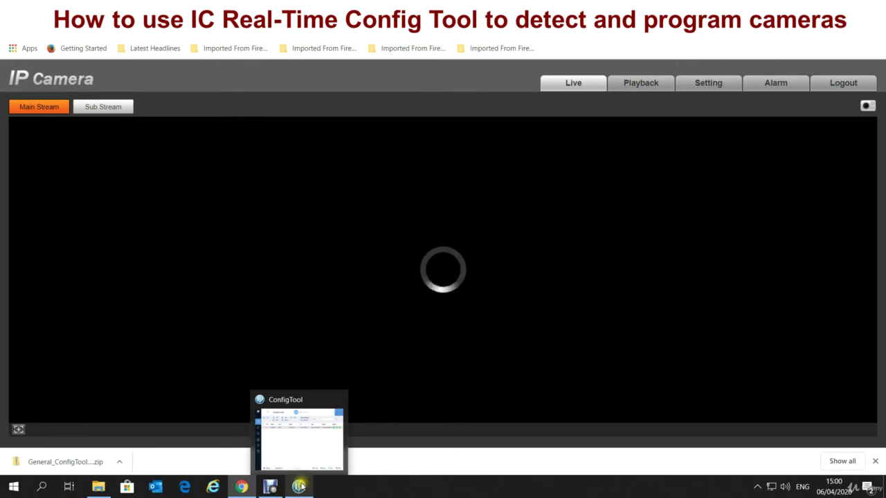
{"action": "left_click", "coordinate": [315, 453]}
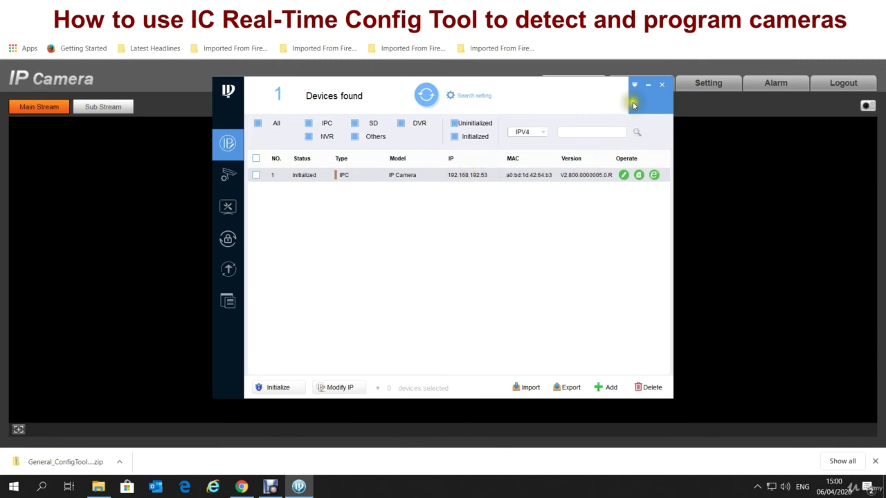
{"action": "left_click", "coordinate": [649, 85]}
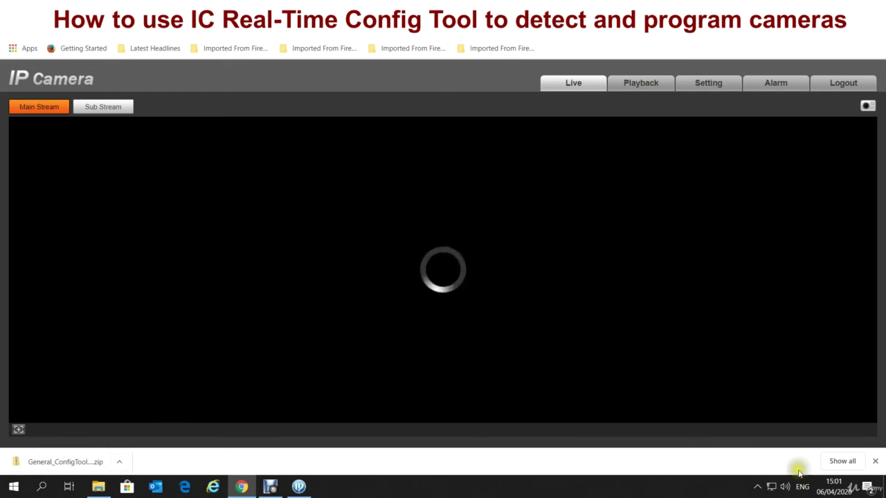
{"action": "left_click", "coordinate": [874, 461]}
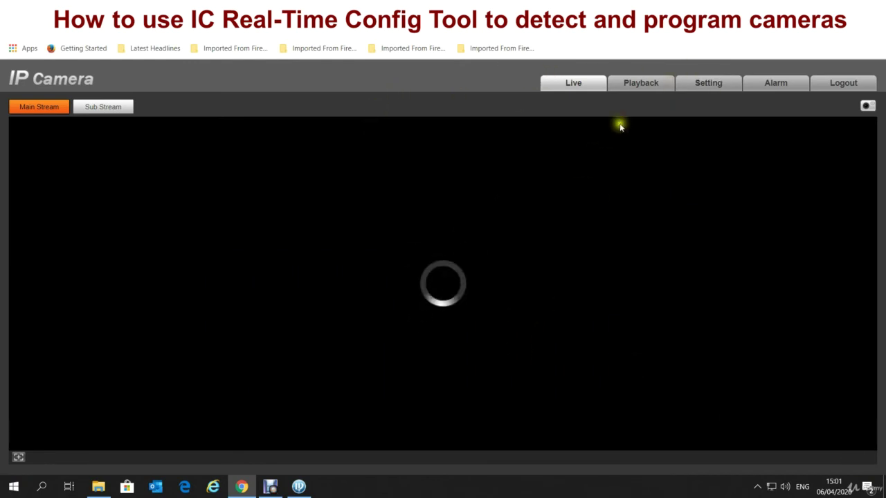
Set the main stream's resolution to 1920*1080(1080P) in the camera's video settings, save, and check the live view.
{"action": "left_click", "coordinate": [709, 83]}
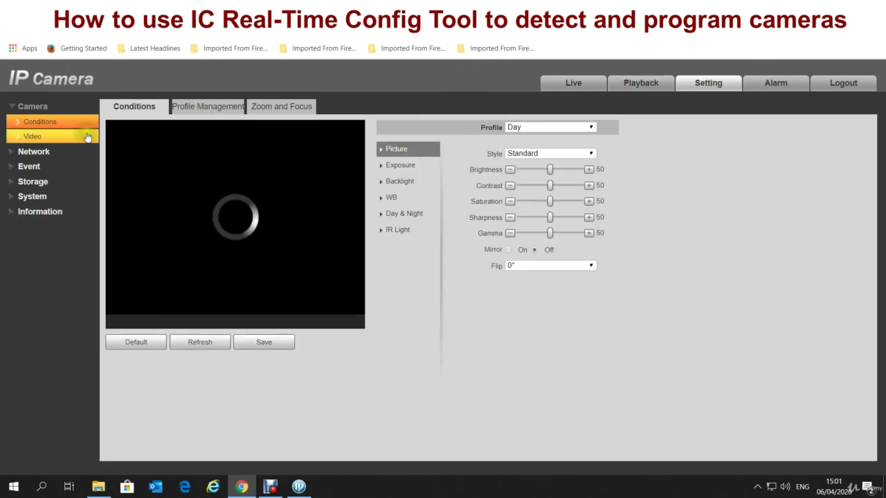
{"action": "left_click", "coordinate": [32, 137]}
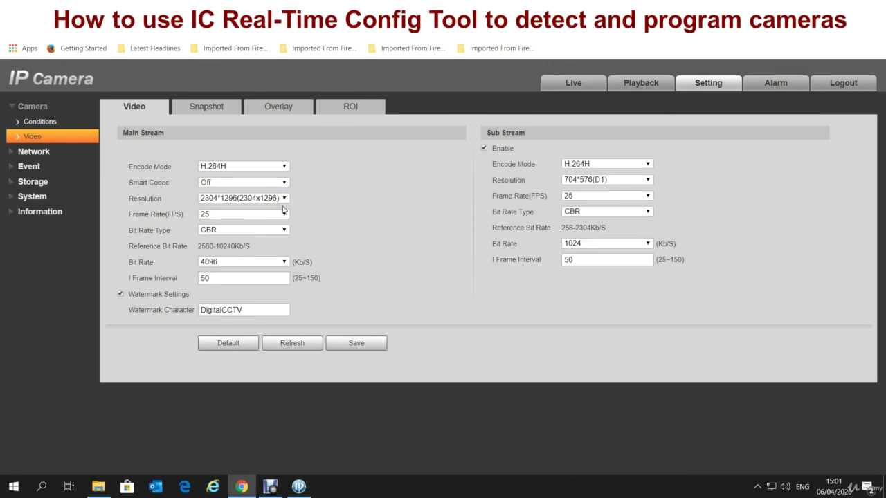
{"action": "left_click", "coordinate": [285, 199]}
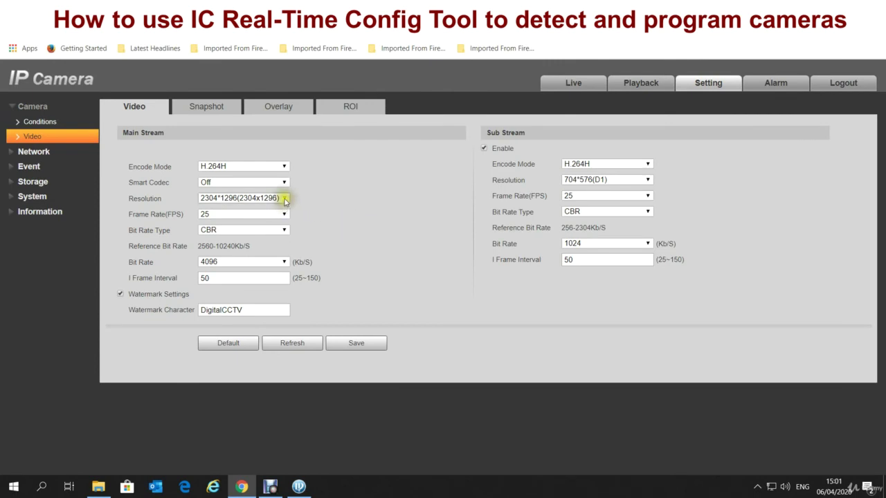
{"action": "left_click", "coordinate": [283, 200]}
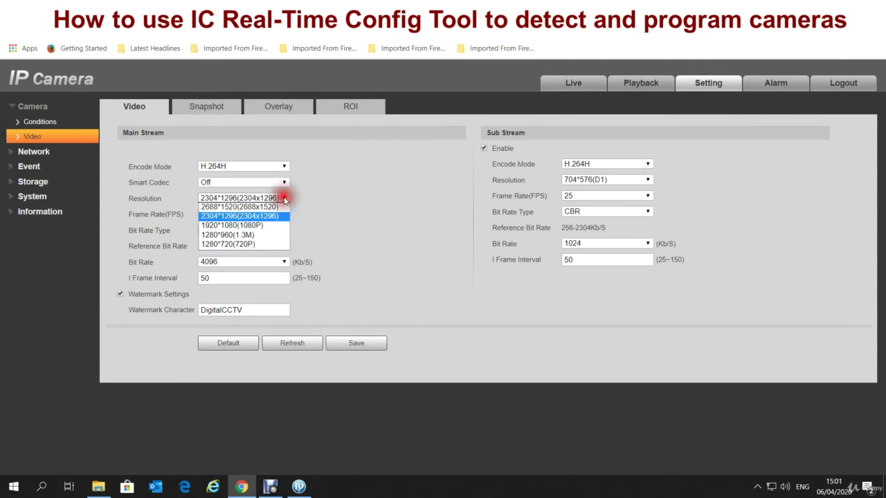
{"action": "left_click", "coordinate": [247, 225]}
{"action": "left_click", "coordinate": [353, 351]}
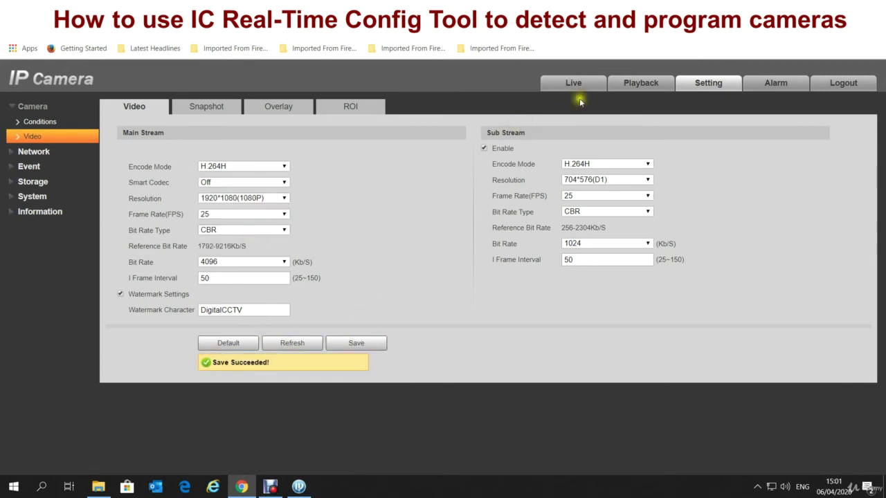
{"action": "left_click", "coordinate": [563, 84]}
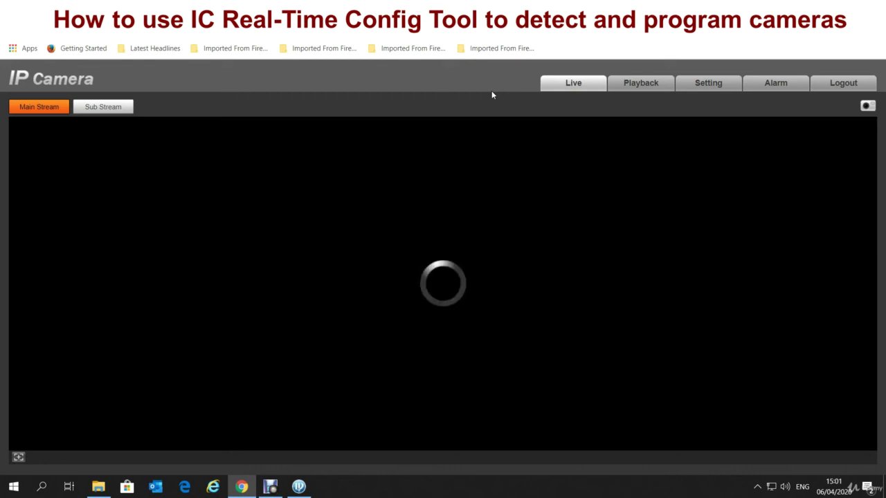
{"action": "left_click", "coordinate": [626, 84]}
Set the main stream to 1280*720(720P) resolution, 15 FPS and H.265 encoding in the video settings, and save.
{"action": "left_click", "coordinate": [718, 87]}
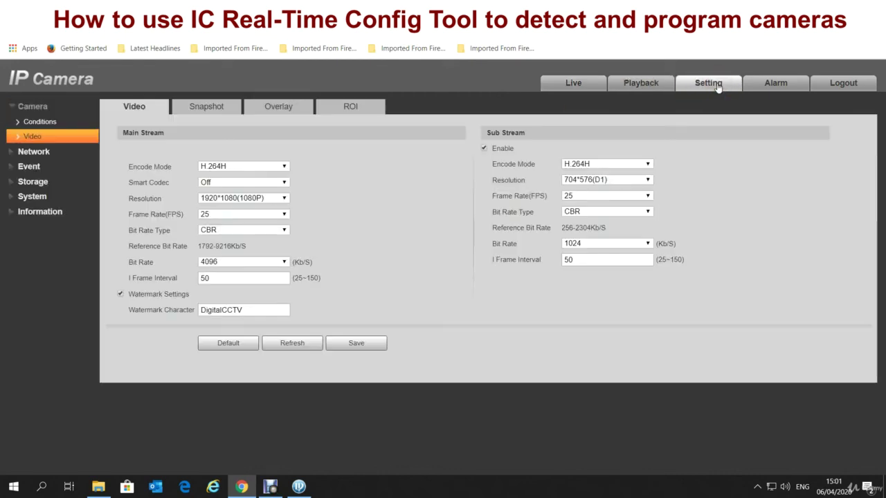
{"action": "left_click", "coordinate": [273, 199]}
{"action": "left_click", "coordinate": [247, 247]}
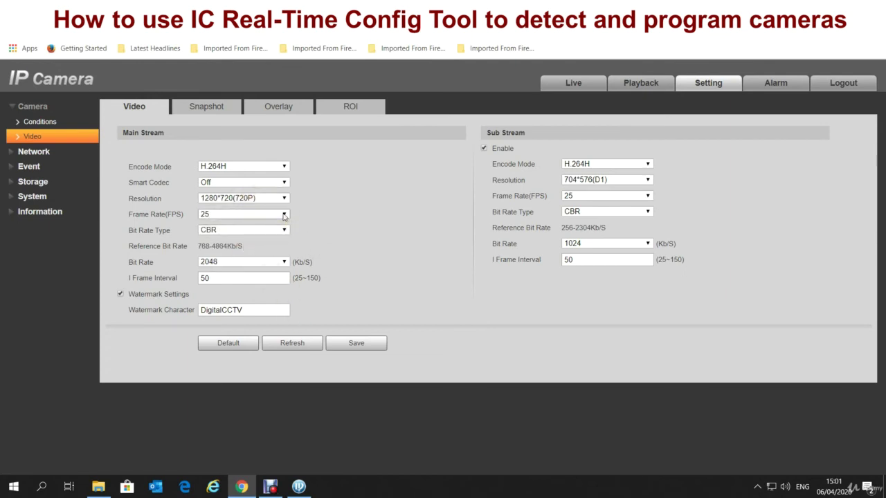
{"action": "left_click", "coordinate": [283, 217]}
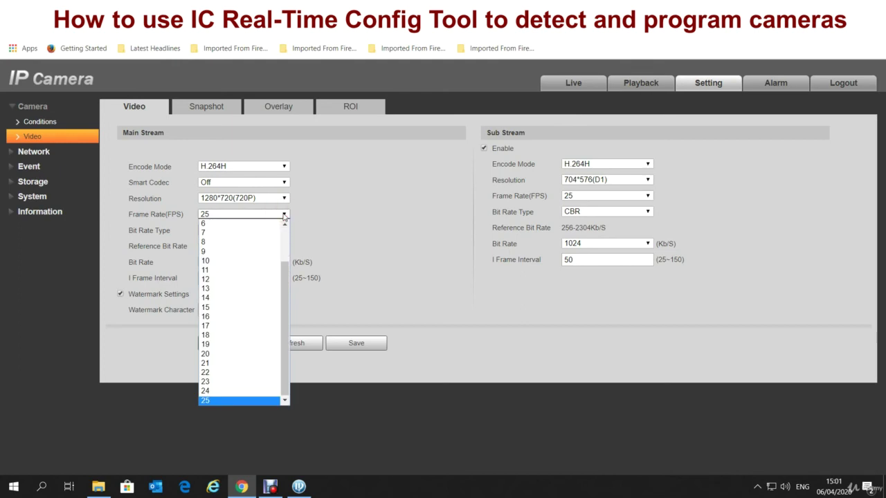
{"action": "left_click", "coordinate": [221, 308]}
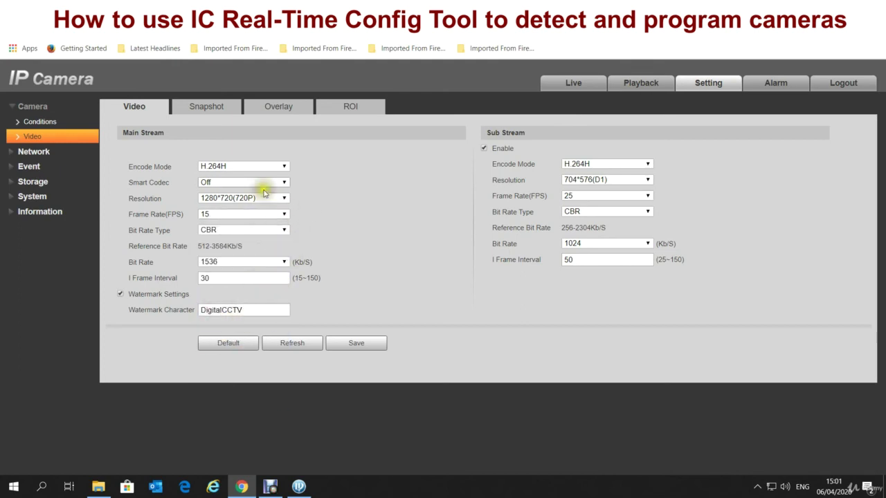
{"action": "left_click", "coordinate": [286, 167]}
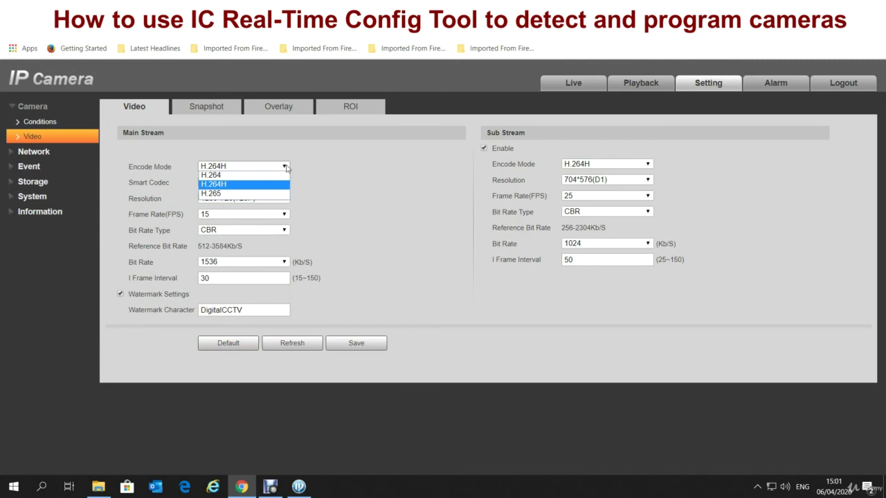
{"action": "left_click", "coordinate": [242, 194]}
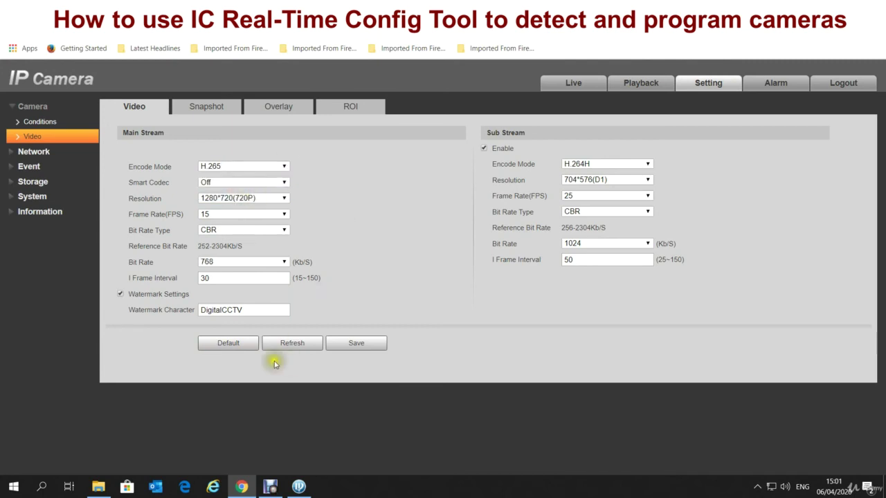
{"action": "left_click", "coordinate": [350, 348]}
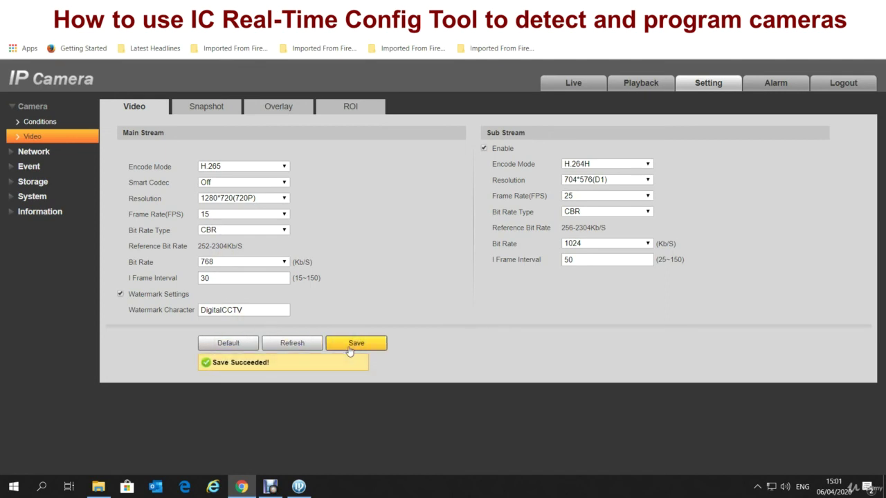
Set the sub stream's encode mode to H.265, trying MJPEG along the way, and save the video settings.
{"action": "left_click", "coordinate": [643, 164]}
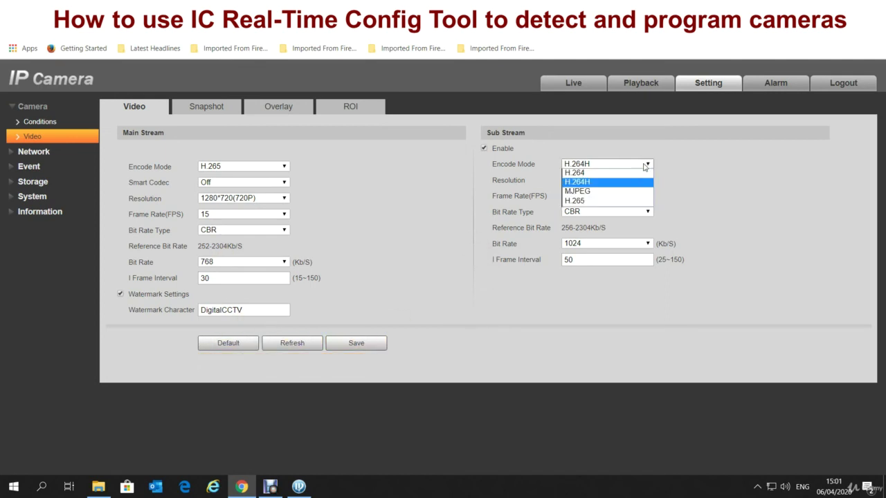
{"action": "left_click", "coordinate": [600, 201]}
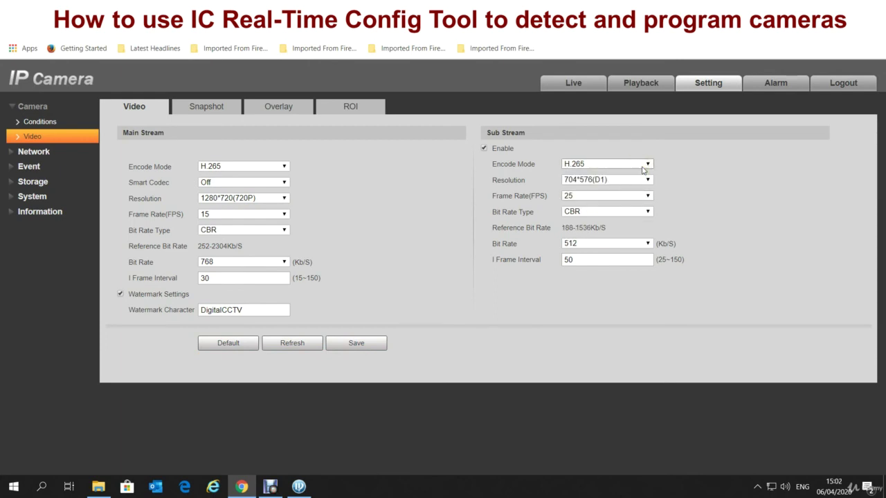
{"action": "left_click", "coordinate": [632, 164]}
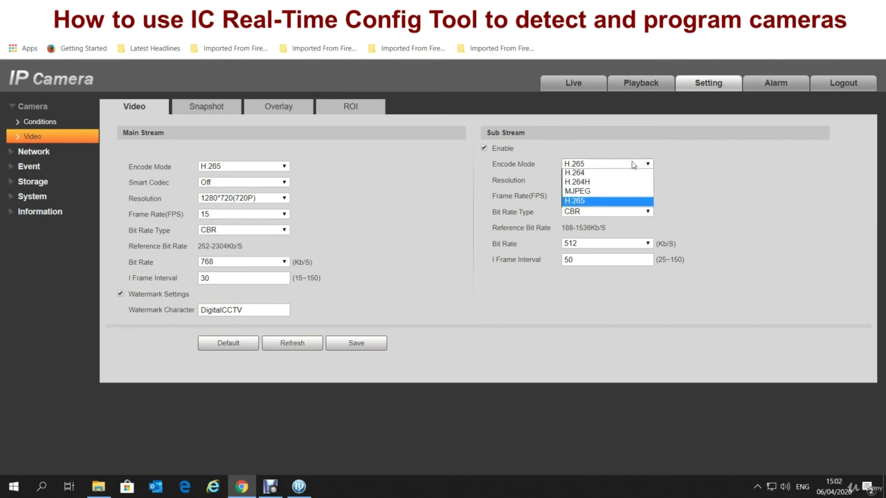
{"action": "left_click", "coordinate": [592, 191]}
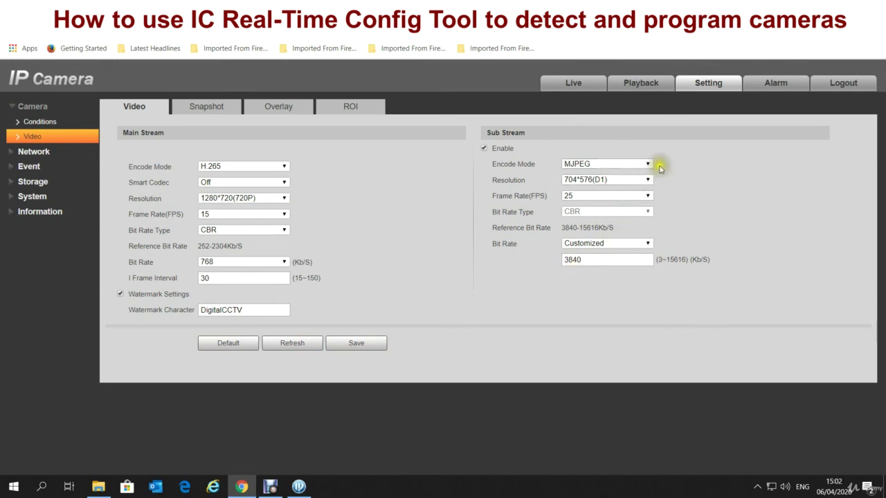
{"action": "left_click", "coordinate": [610, 167]}
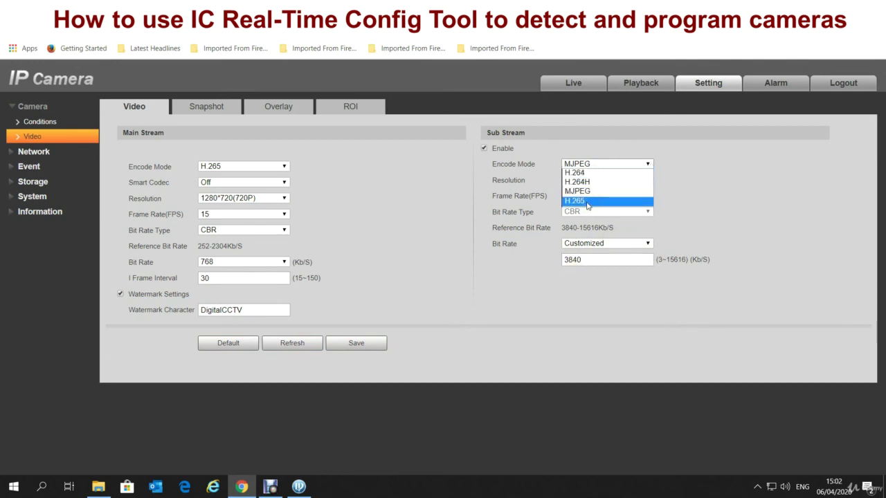
{"action": "left_click", "coordinate": [588, 200]}
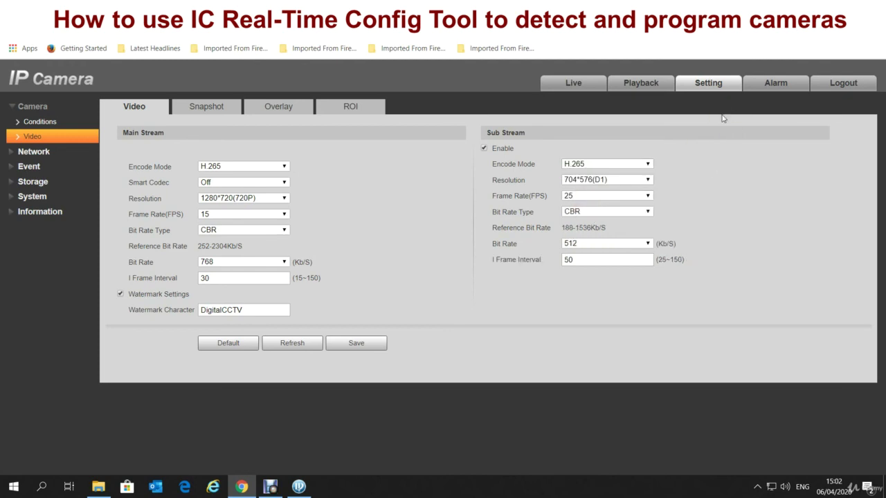
{"action": "left_click", "coordinate": [364, 344]}
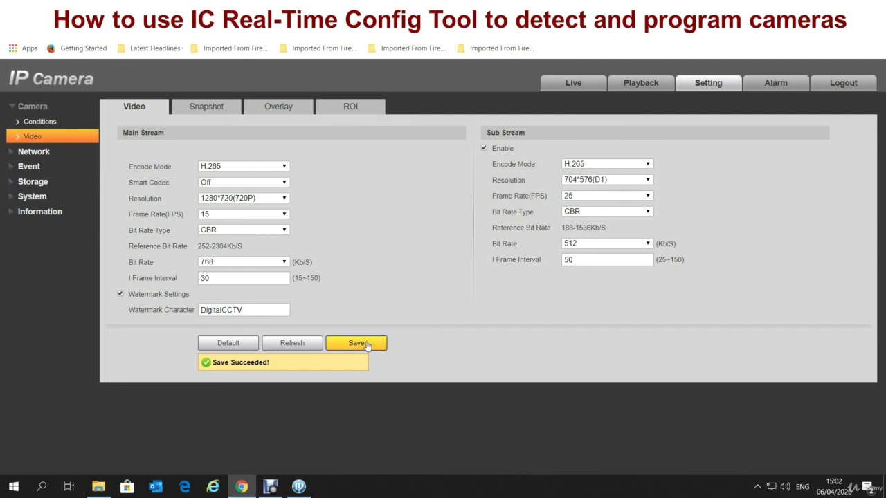
View the camera's live main stream and show its Zoom and Focus controls.
{"action": "left_click", "coordinate": [574, 81]}
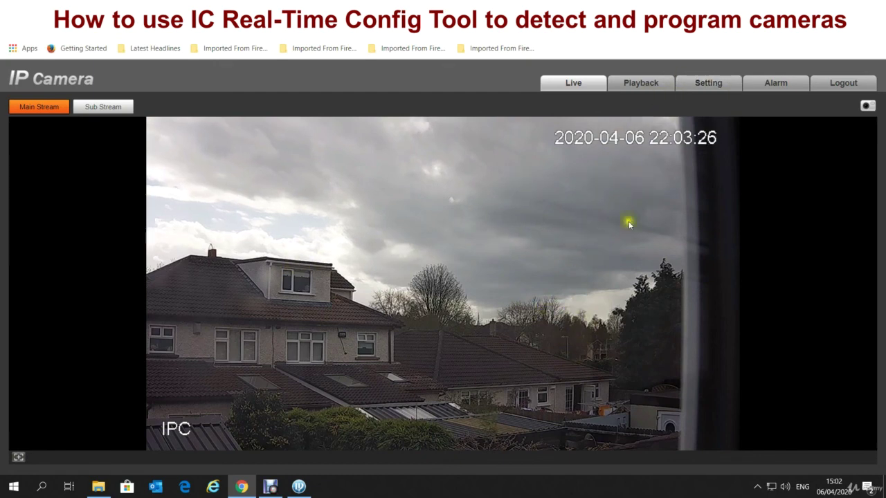
{"action": "left_click", "coordinate": [18, 458]}
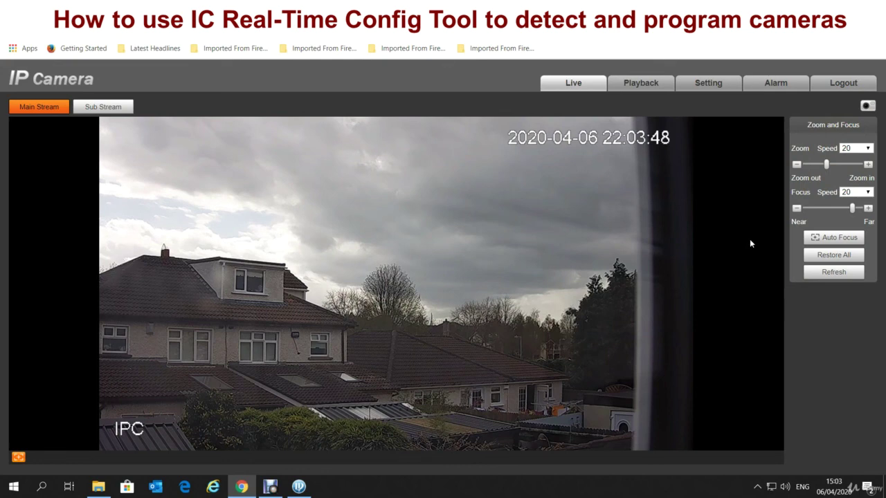
Switch to ConfigTool, view the detected camera's details such as port, subnet and gateway, and close them.
{"action": "left_click", "coordinate": [299, 487]}
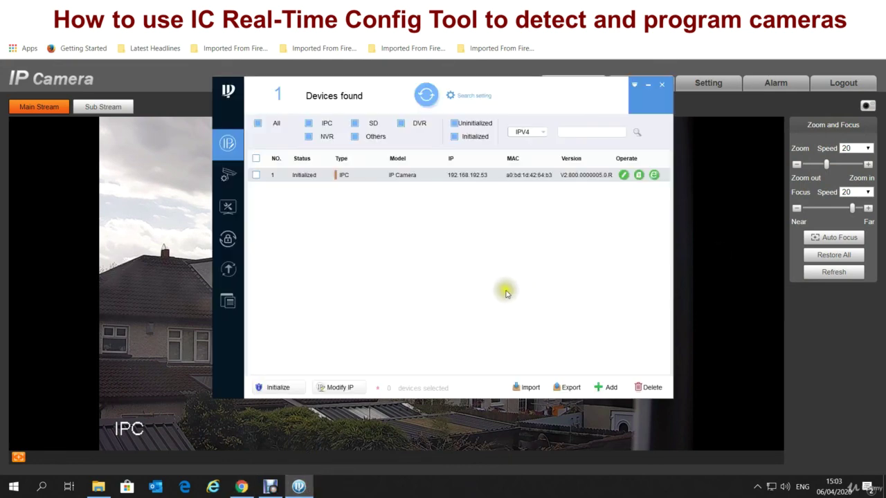
{"action": "left_click", "coordinate": [639, 175]}
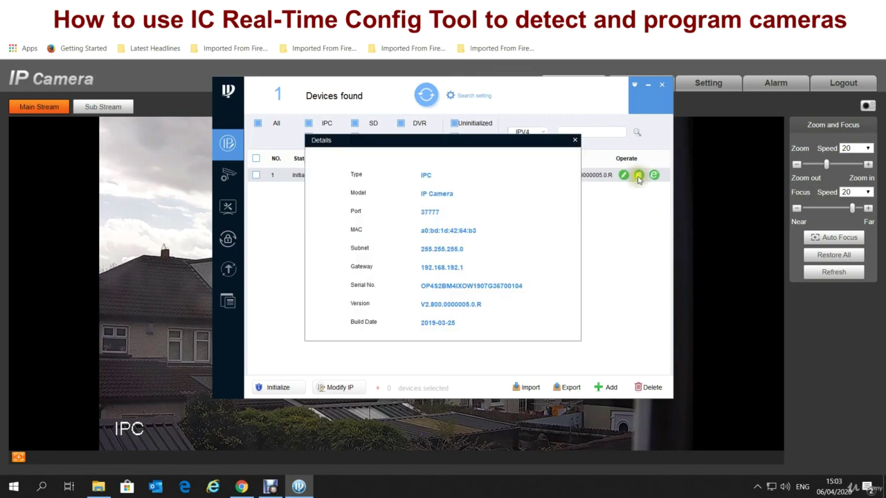
{"action": "left_click", "coordinate": [574, 140]}
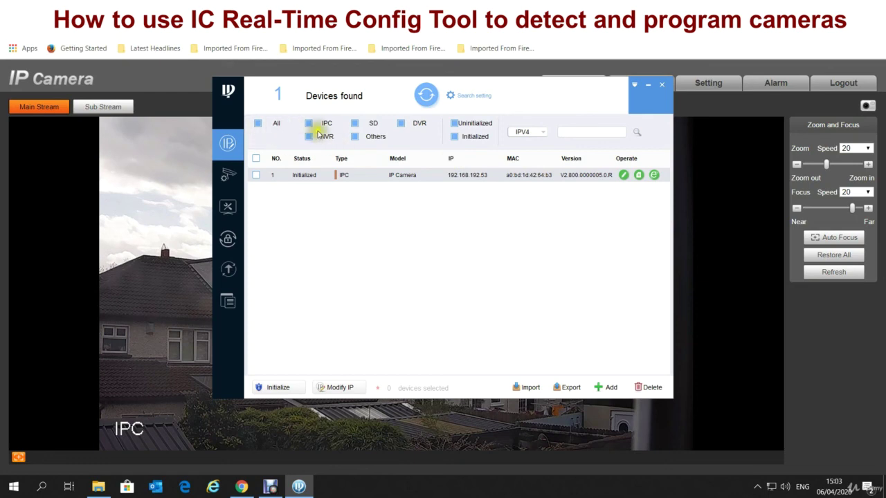
Clear all device type filters, try filtering the list by IPC and by NVR alone, and finish with IPC and DVR selected.
{"action": "left_click", "coordinate": [260, 125]}
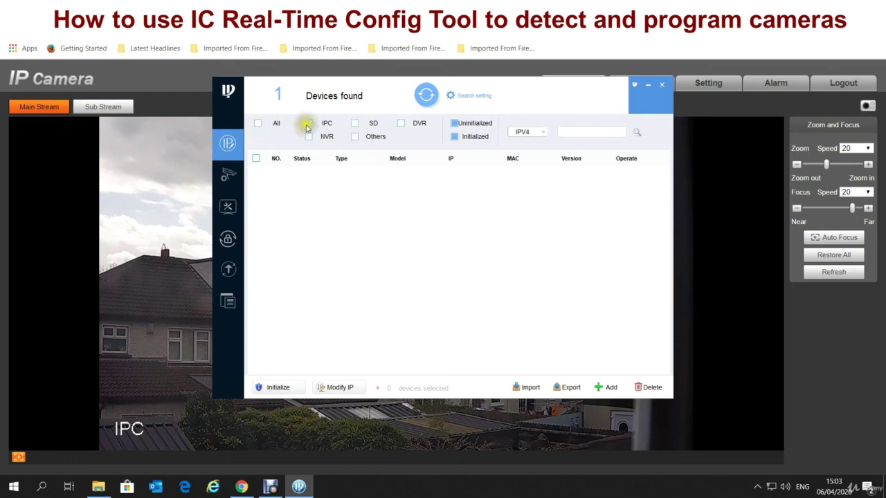
{"action": "left_click", "coordinate": [308, 125]}
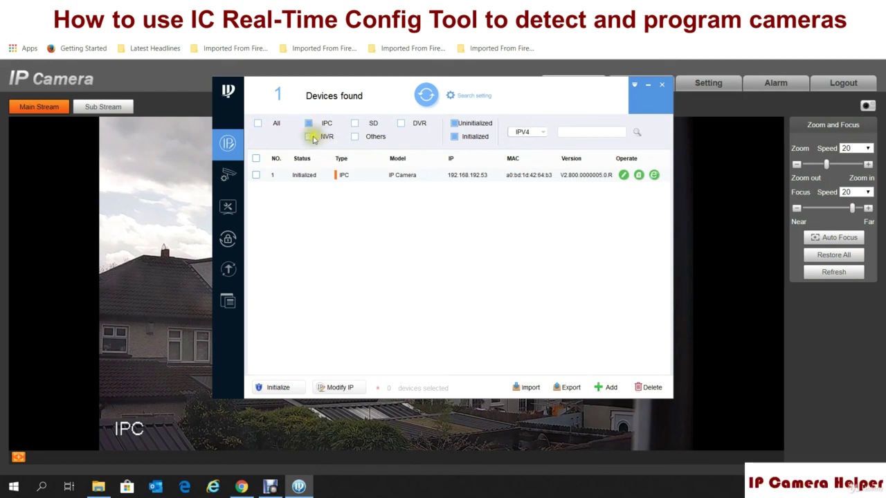
{"action": "left_click", "coordinate": [310, 137]}
{"action": "left_click", "coordinate": [308, 124]}
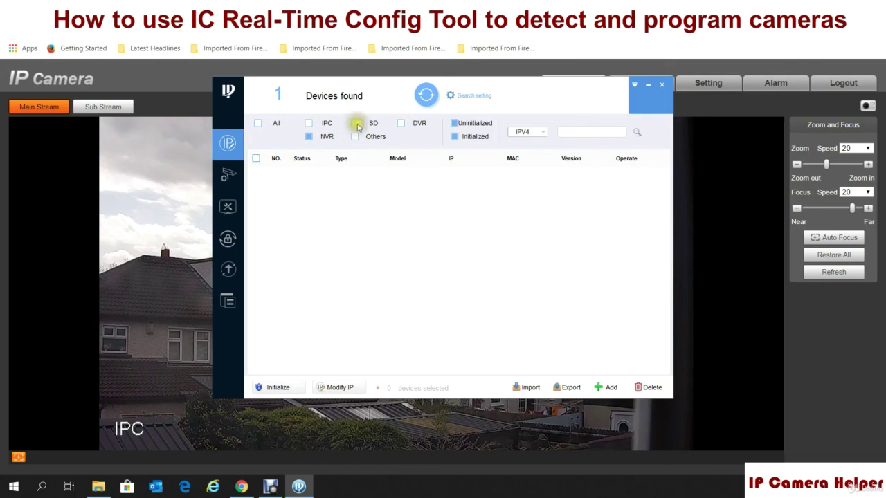
{"action": "left_click", "coordinate": [308, 136]}
{"action": "left_click", "coordinate": [309, 123]}
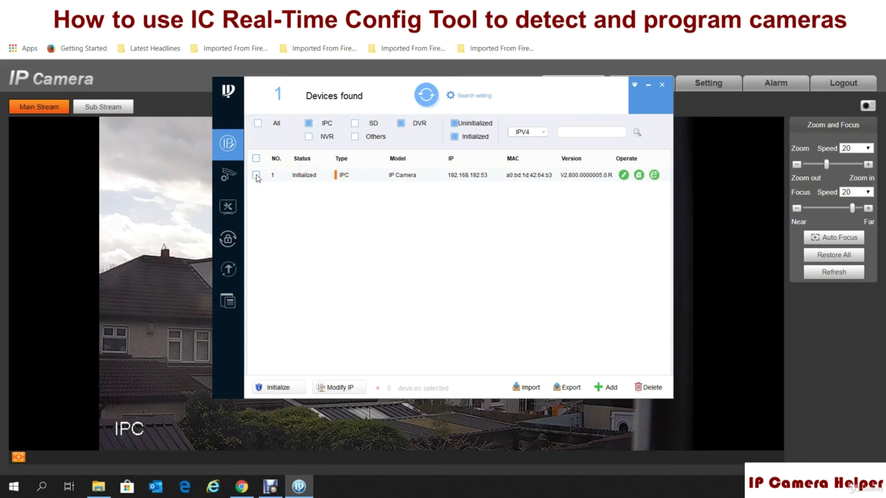
Try filtering the device list by IPV6 and return the filter to IPV4.
{"action": "left_click", "coordinate": [544, 137]}
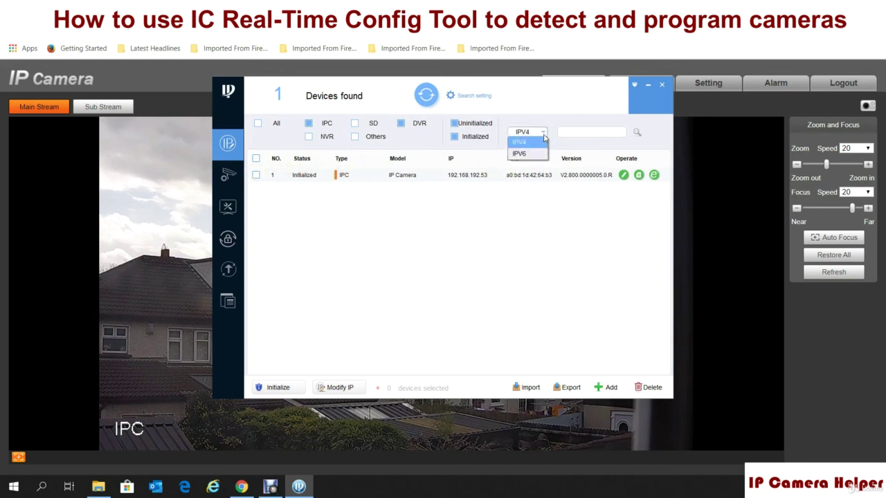
{"action": "left_click", "coordinate": [534, 153]}
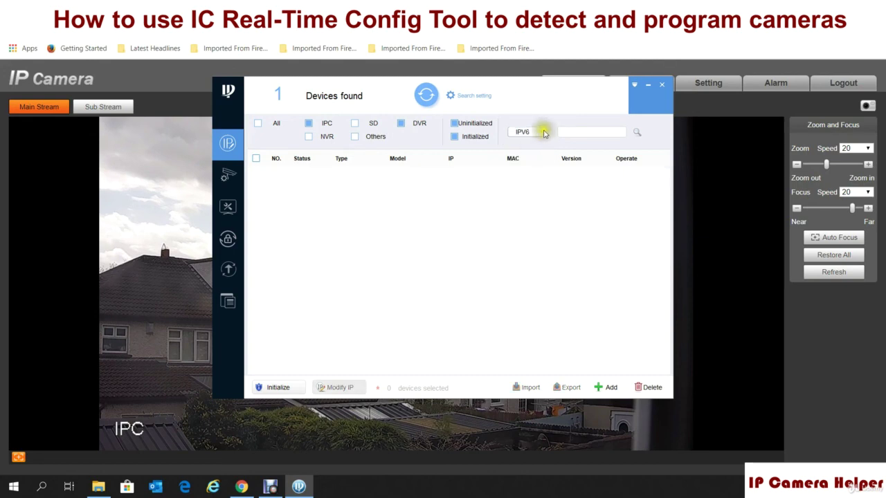
{"action": "left_click", "coordinate": [544, 132]}
{"action": "left_click", "coordinate": [538, 143]}
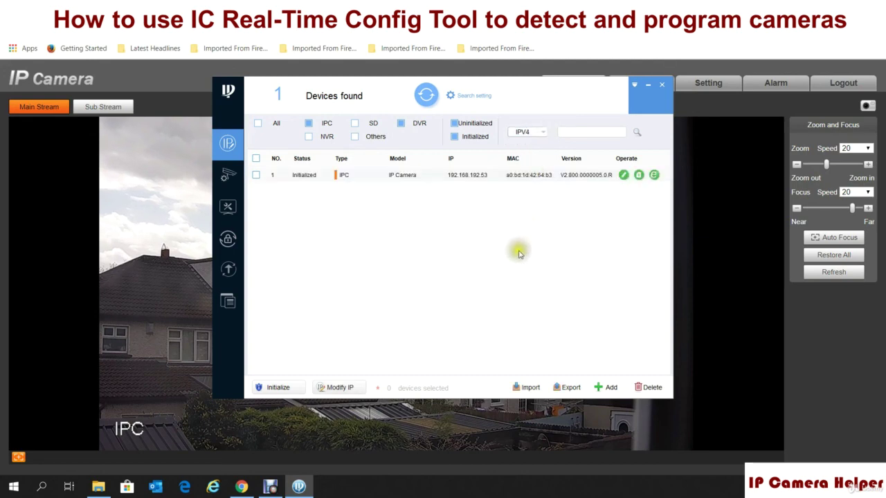